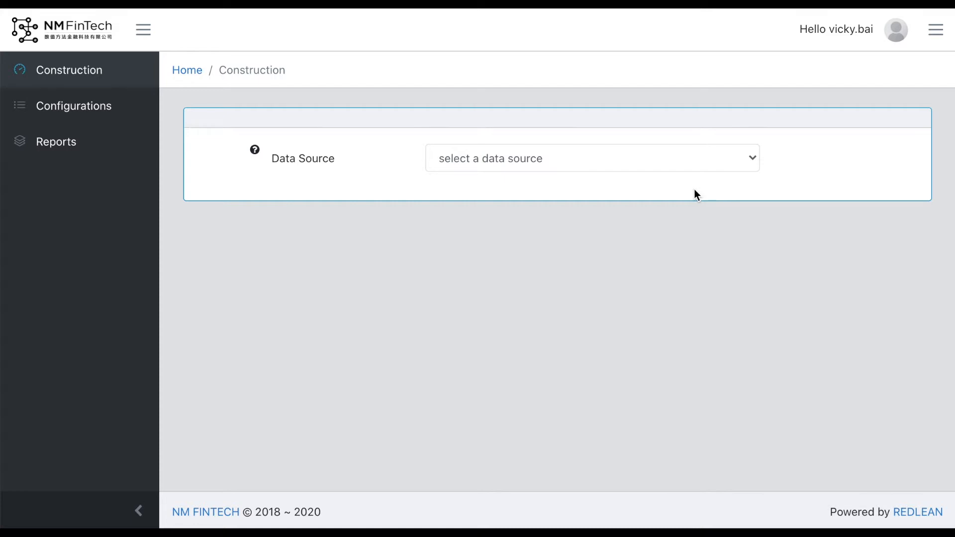
Choose to upload own data as the data source and upload the file sample_assets.csv
click(745, 157)
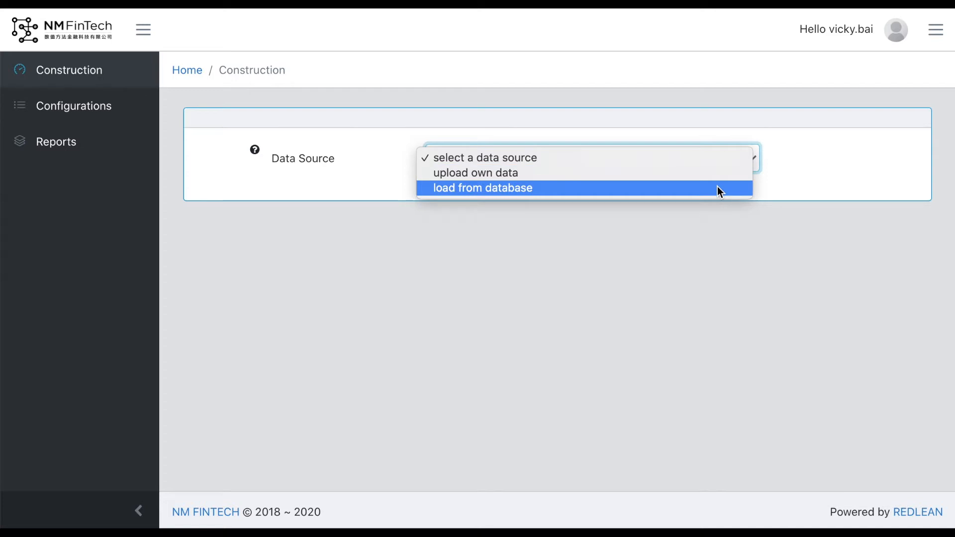
click(718, 177)
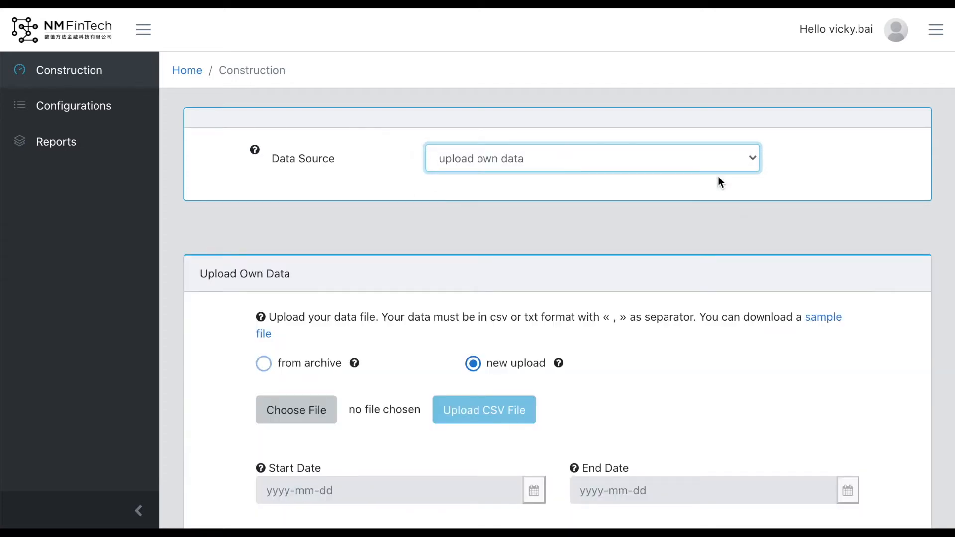
scroll(733, 340, down, 3)
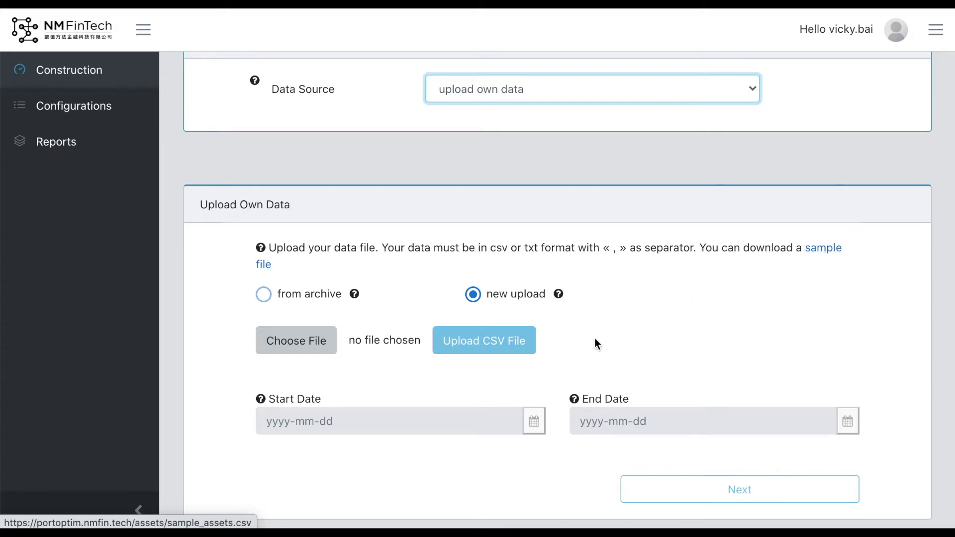
click(300, 338)
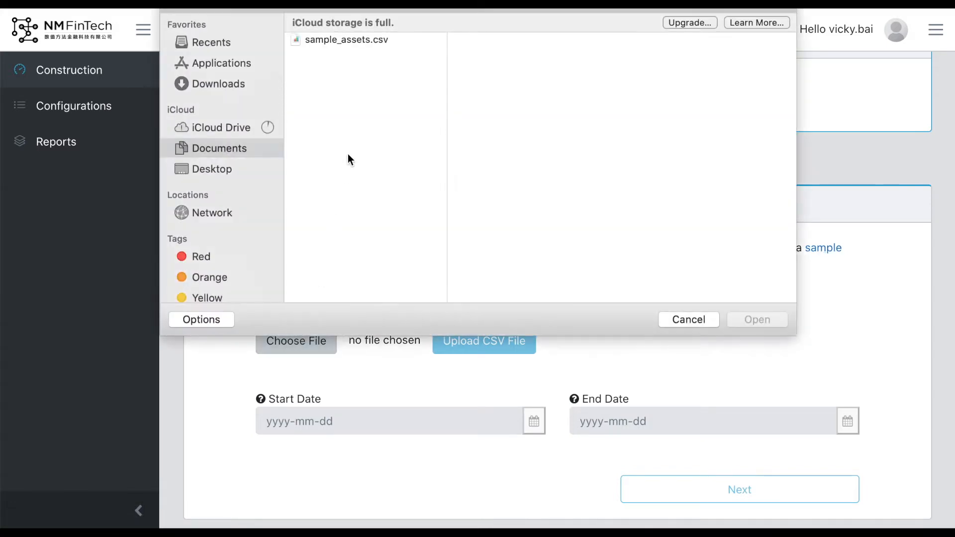
double_click(382, 44)
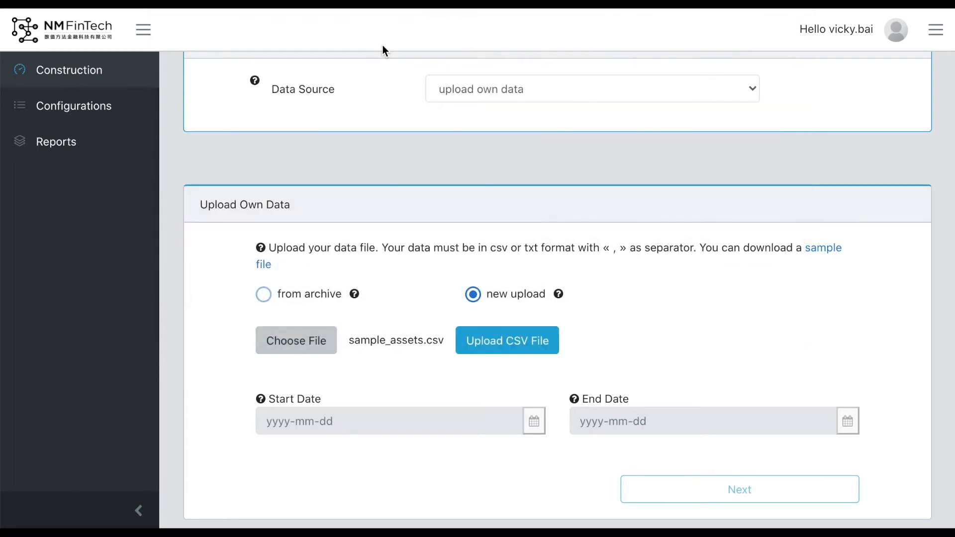
click(511, 347)
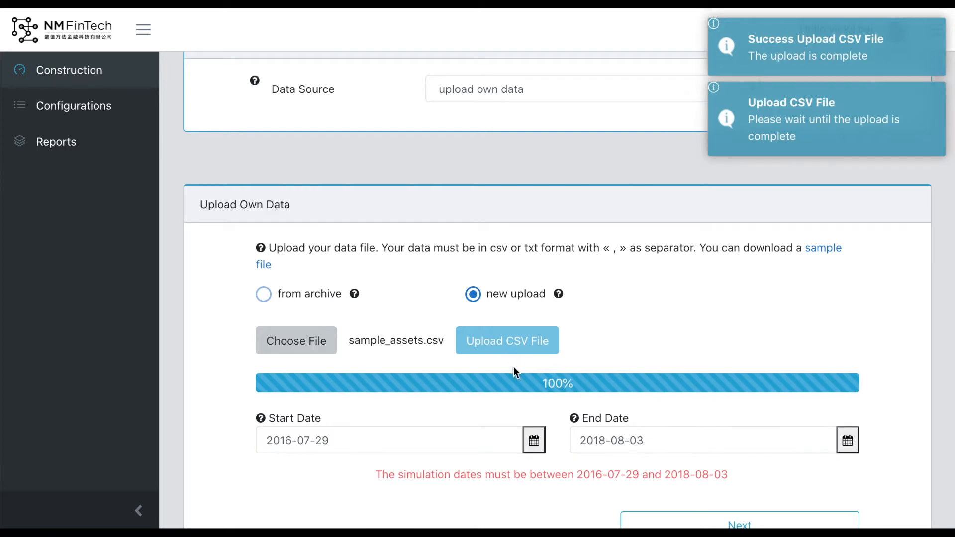
Check the start and end date calendars, keep the preset simulation dates, and continue to the simulation parameters
scroll(517, 414, down, 1)
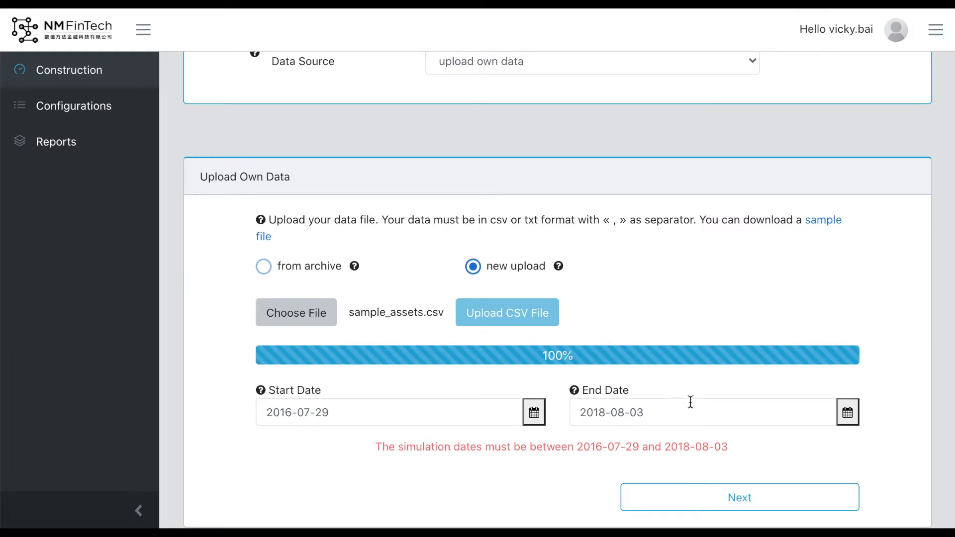
click(533, 417)
click(533, 418)
click(848, 417)
click(850, 420)
click(790, 500)
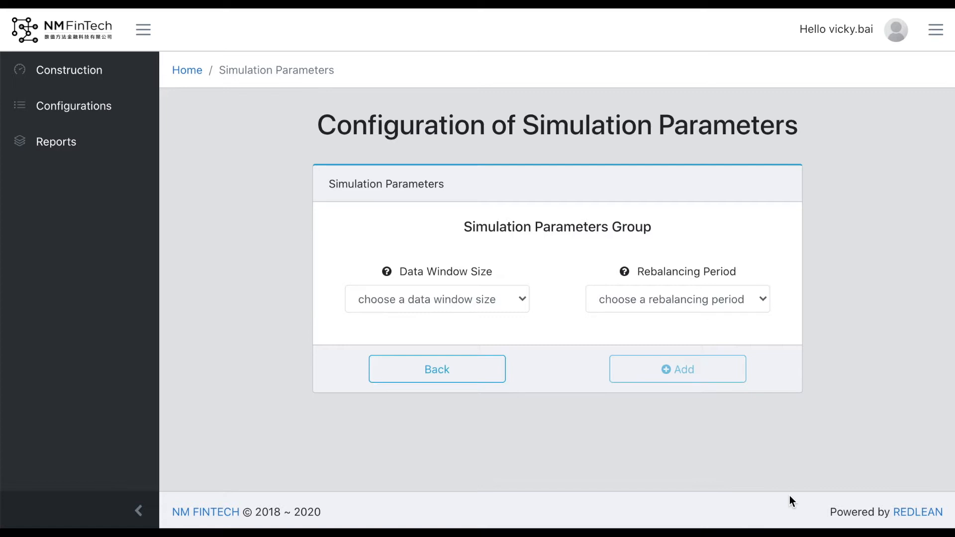
Add a simulation parameters group with a 1 month data window and 1 month rebalancing period, and proceed to the algorithm configuration
click(522, 309)
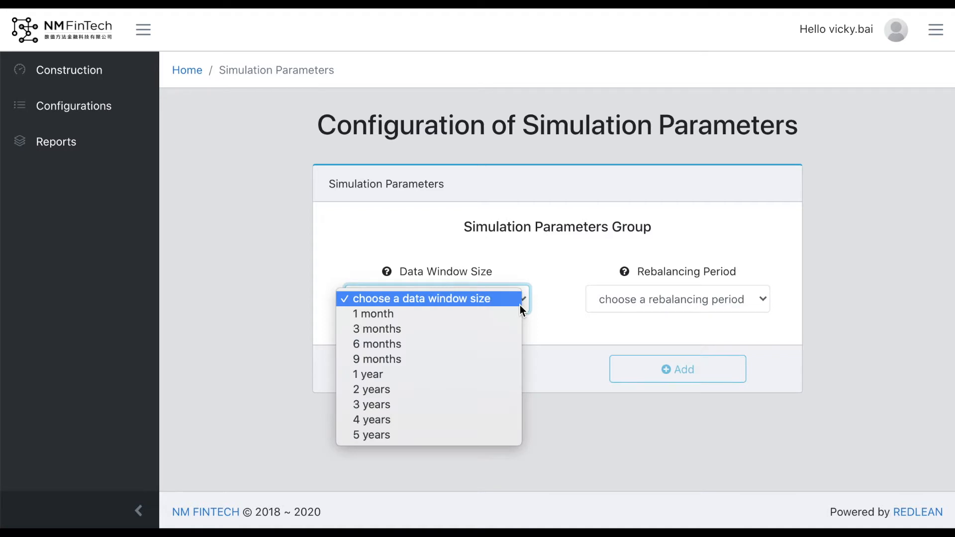
click(512, 318)
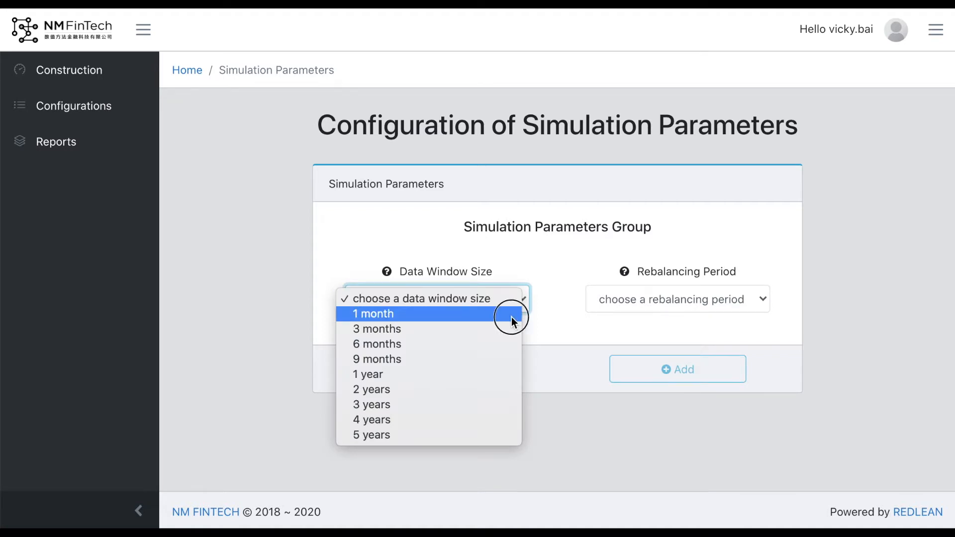
click(747, 302)
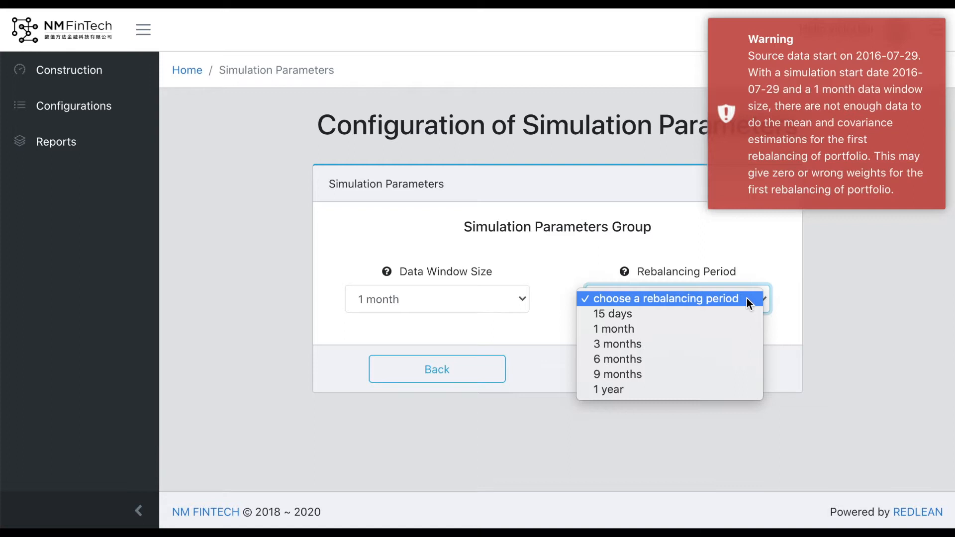
click(732, 325)
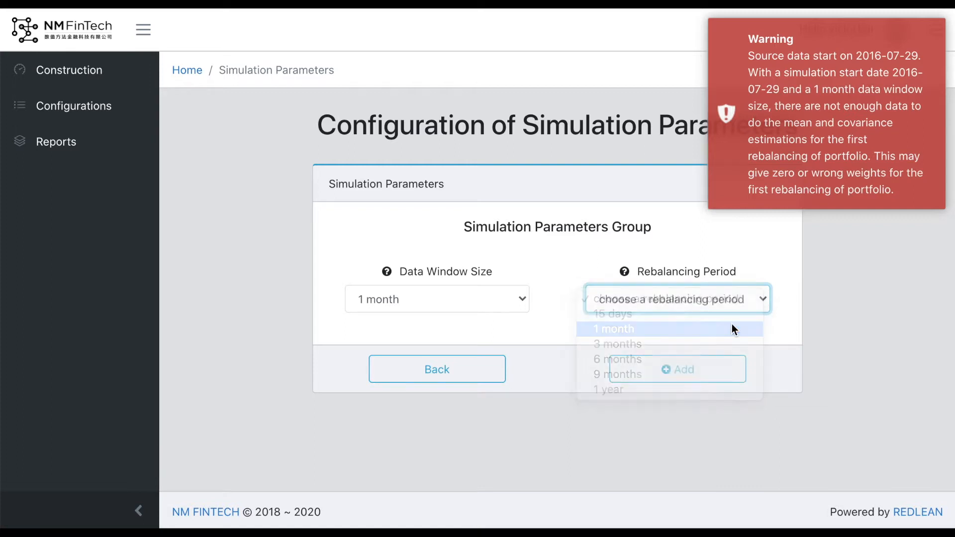
click(692, 375)
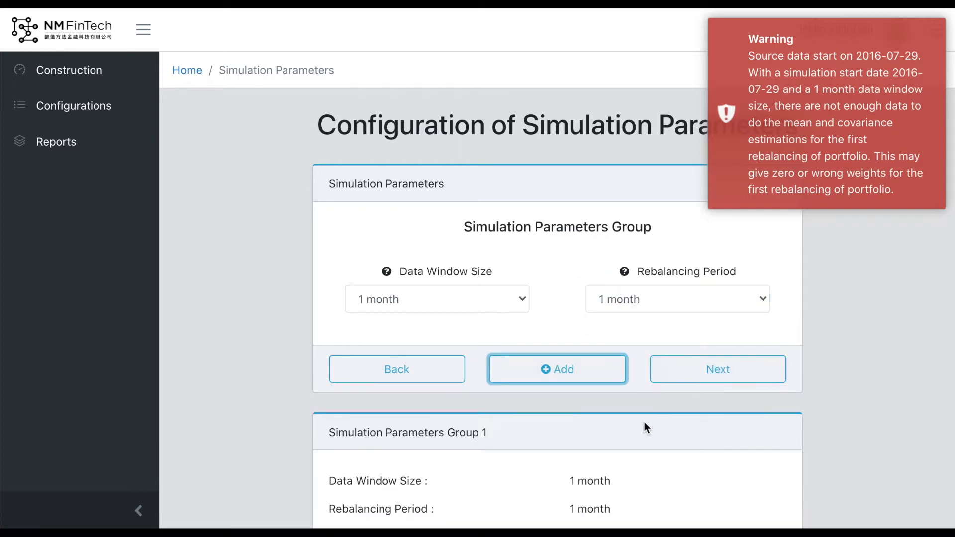
scroll(645, 427, down, 3)
scroll(644, 427, up, 2)
click(734, 371)
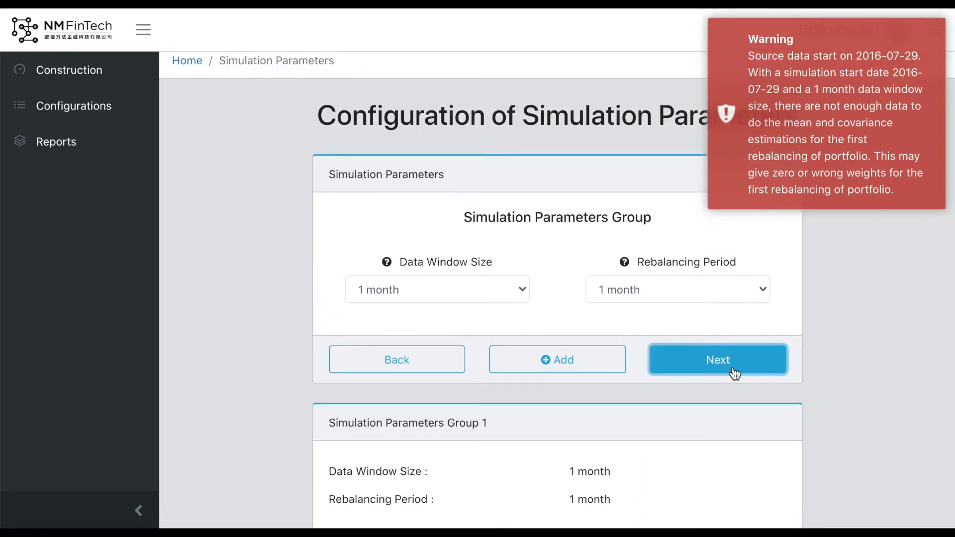
click(734, 373)
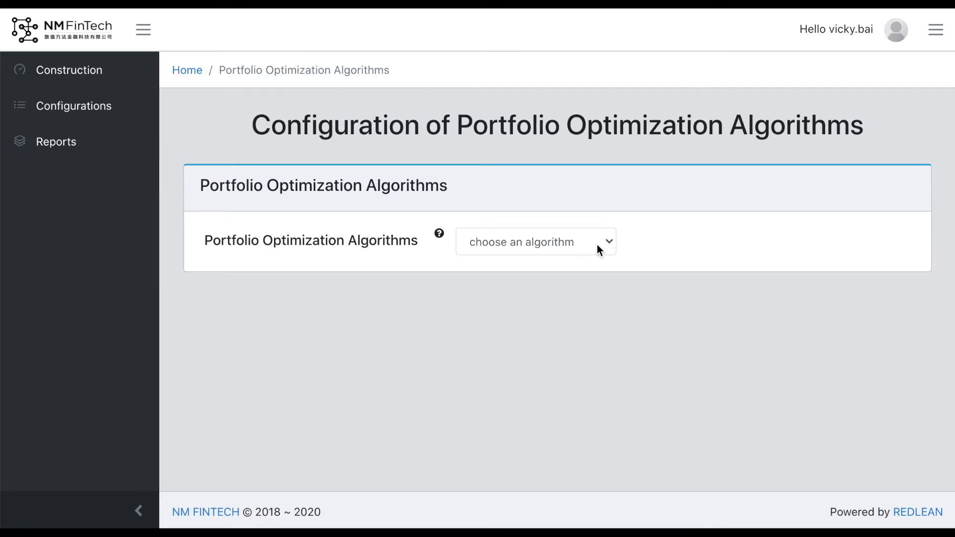
Check the help hint for the portfolio optimization algorithms and select Markowitz (Quadratic Programming)
click(598, 245)
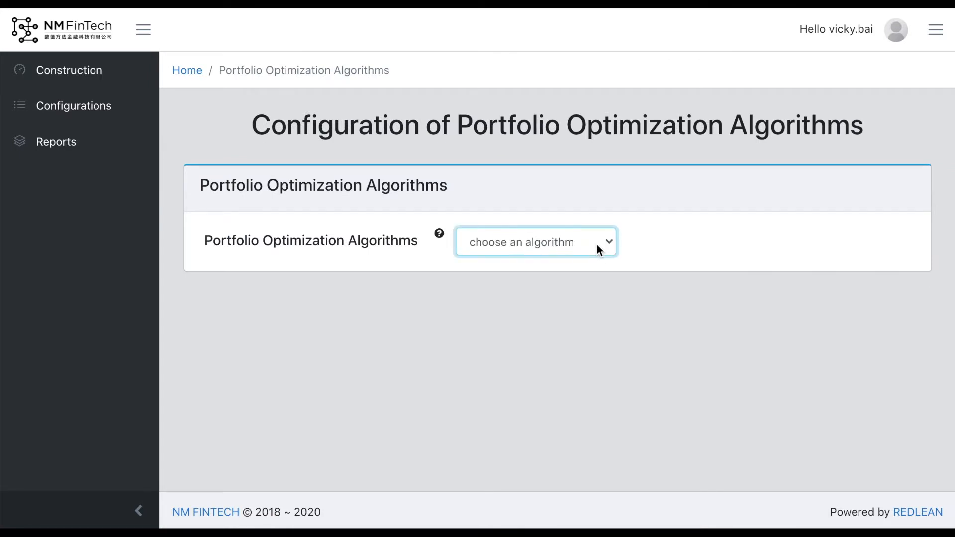
click(598, 245)
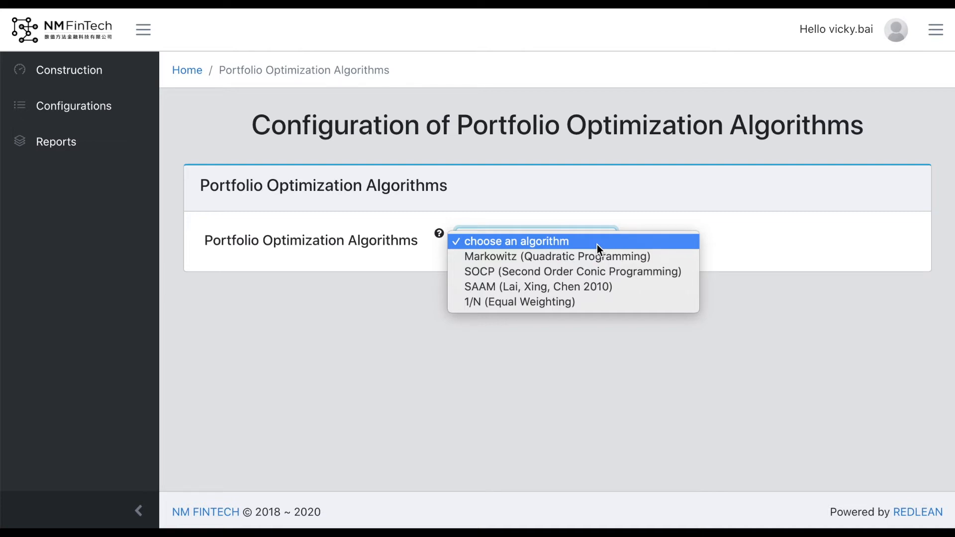
click(440, 236)
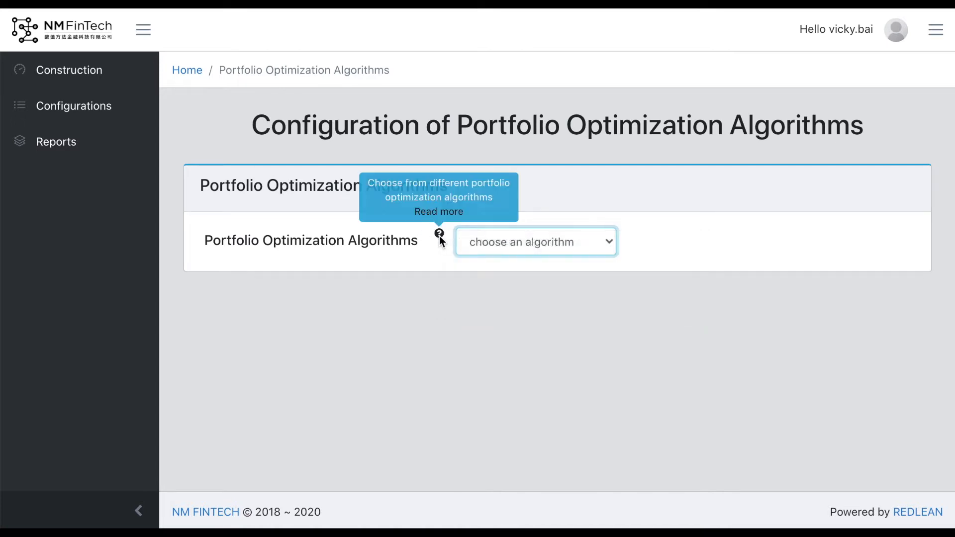
click(571, 245)
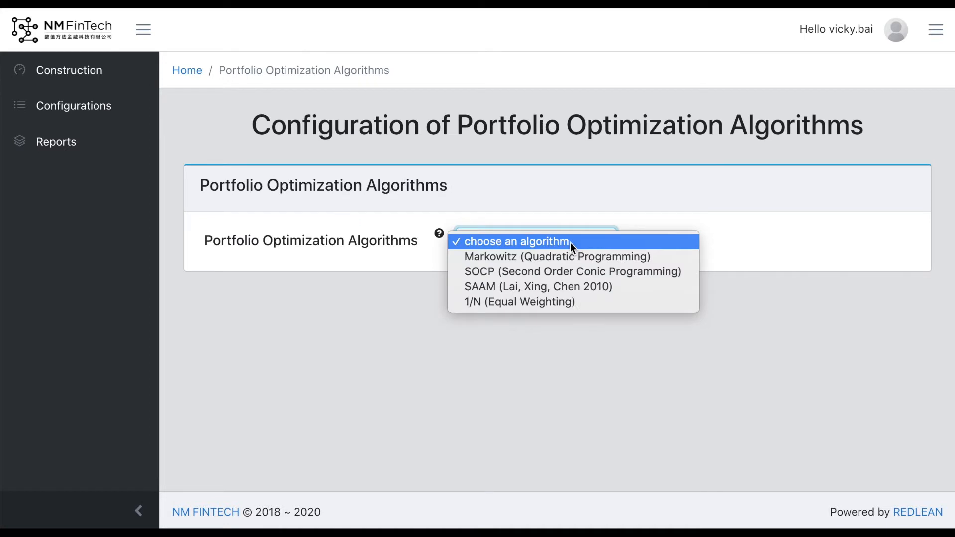
click(570, 255)
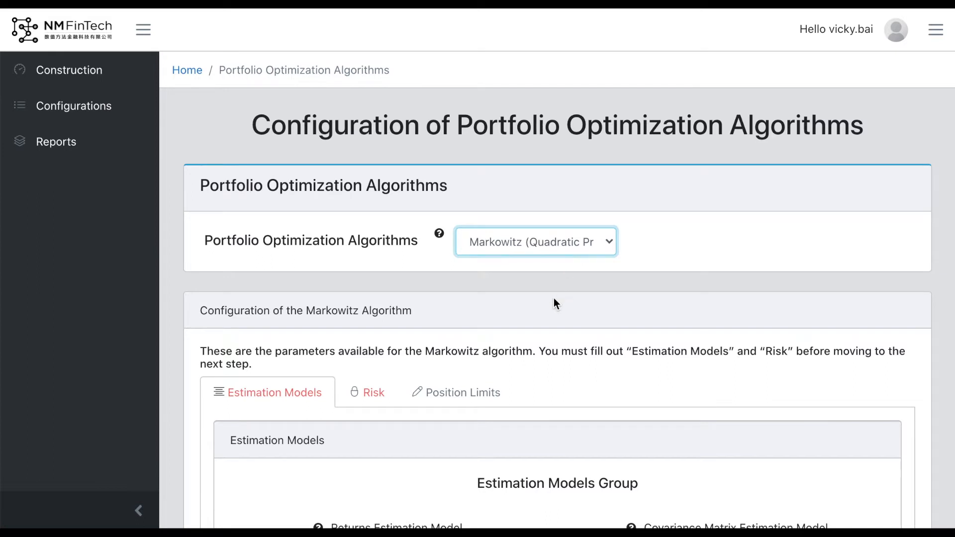
Add an estimation models group using sample mean for returns and nonlinear shrinkage for the covariance matrix
scroll(538, 339, down, 1)
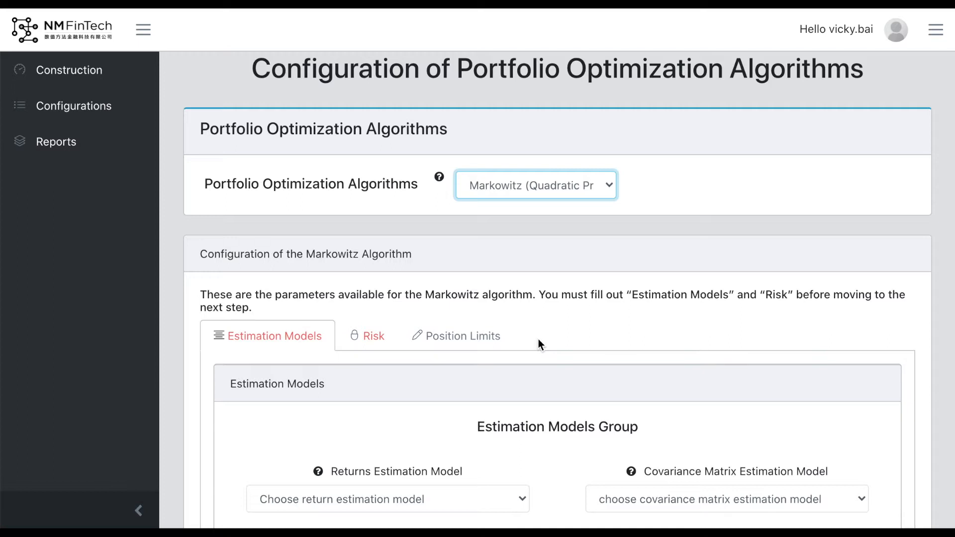
scroll(538, 339, down, 1)
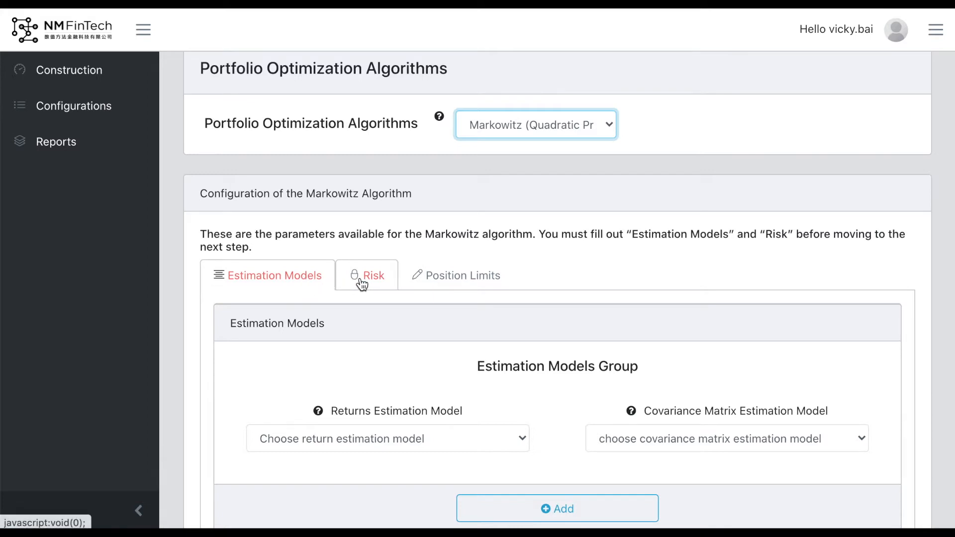
scroll(378, 338, down, 2)
click(410, 346)
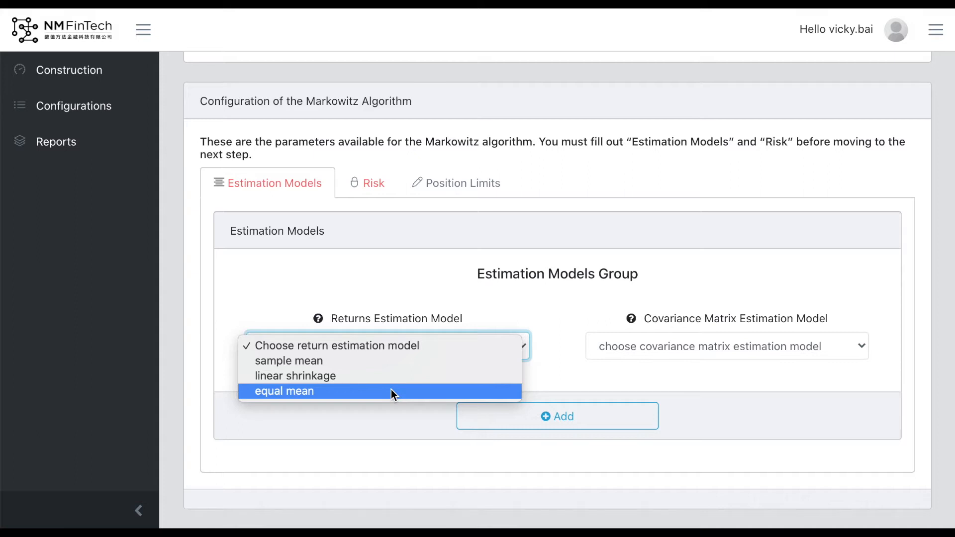
click(399, 362)
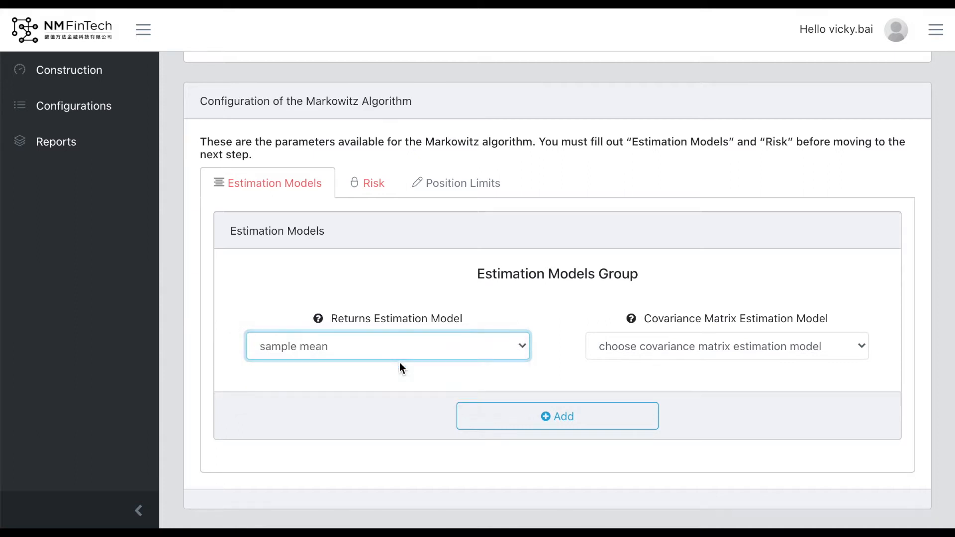
click(701, 349)
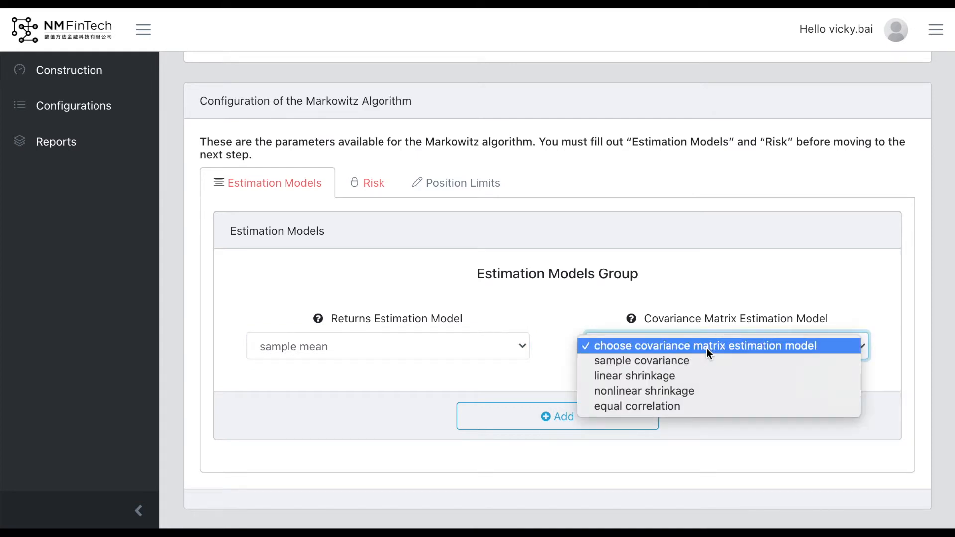
click(695, 395)
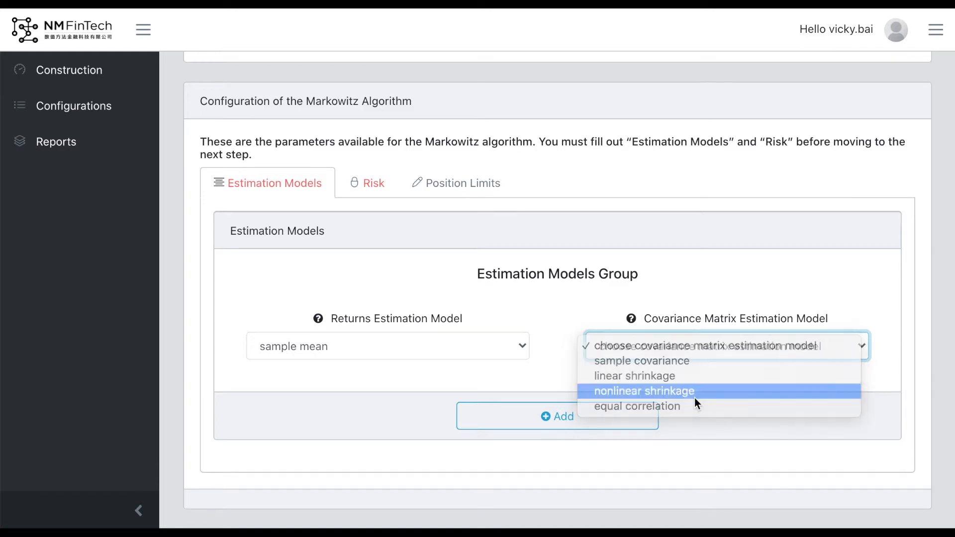
click(575, 418)
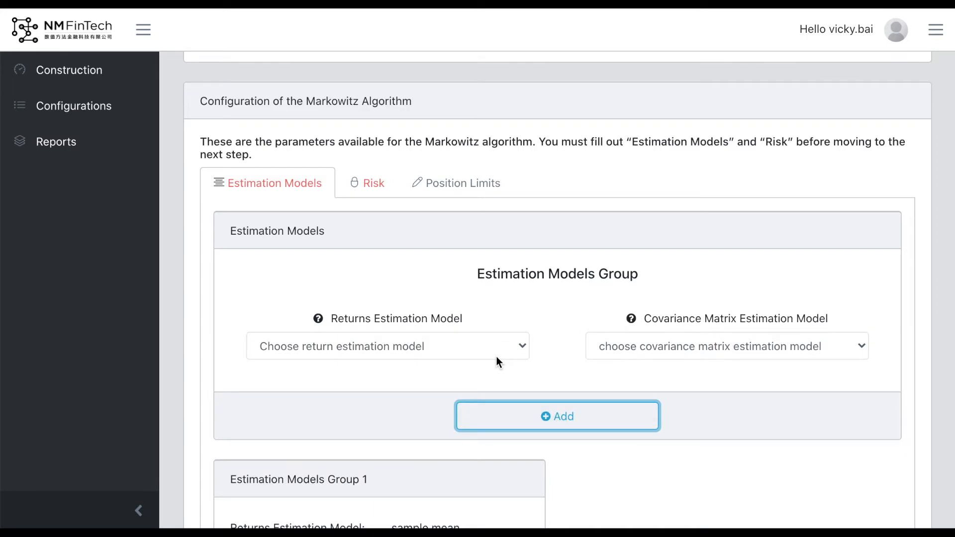
Set the Markowitz algorithm's risk aversion coefficient to 2
click(375, 184)
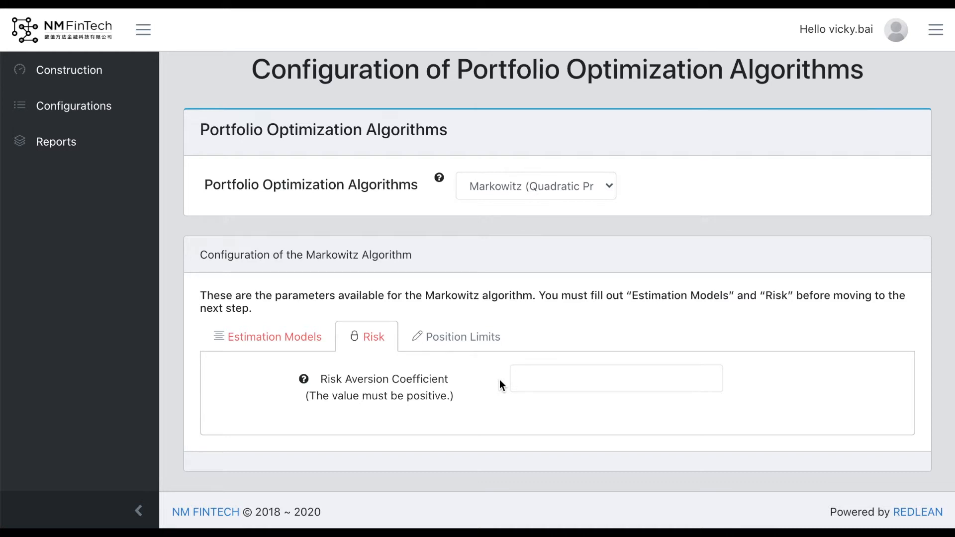
click(528, 379)
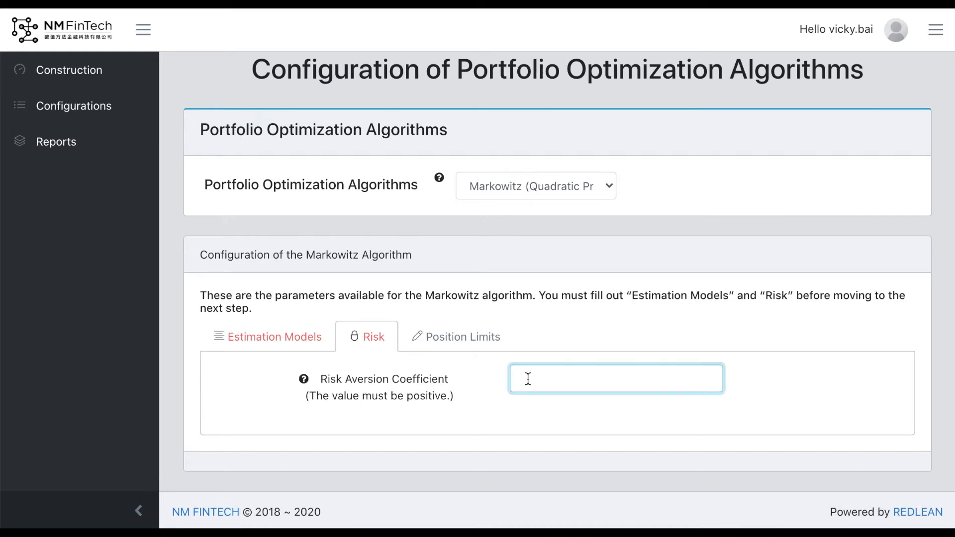
text(2)
scroll(527, 379, down, 1)
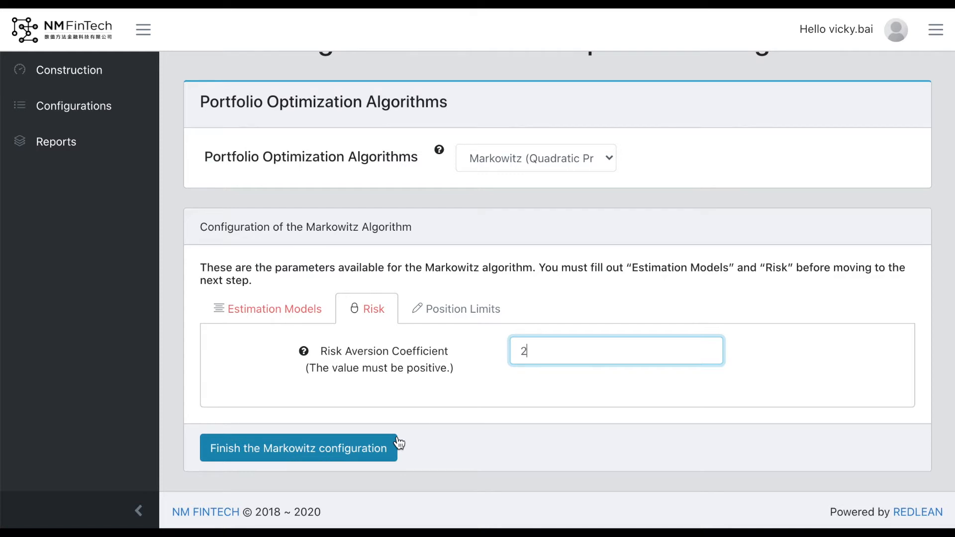
Review the asset position limits without editing them and finish the Markowitz configuration
click(501, 323)
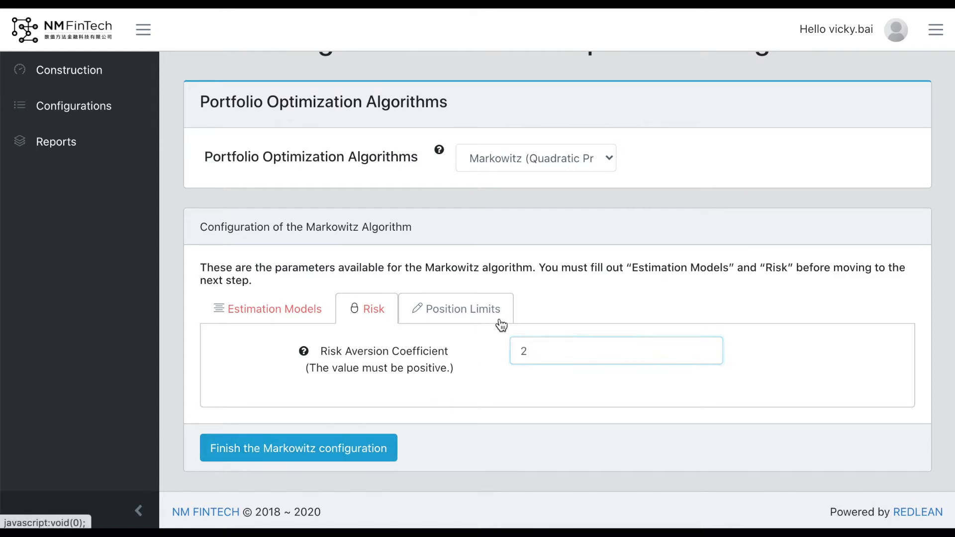
scroll(490, 455, down, 2)
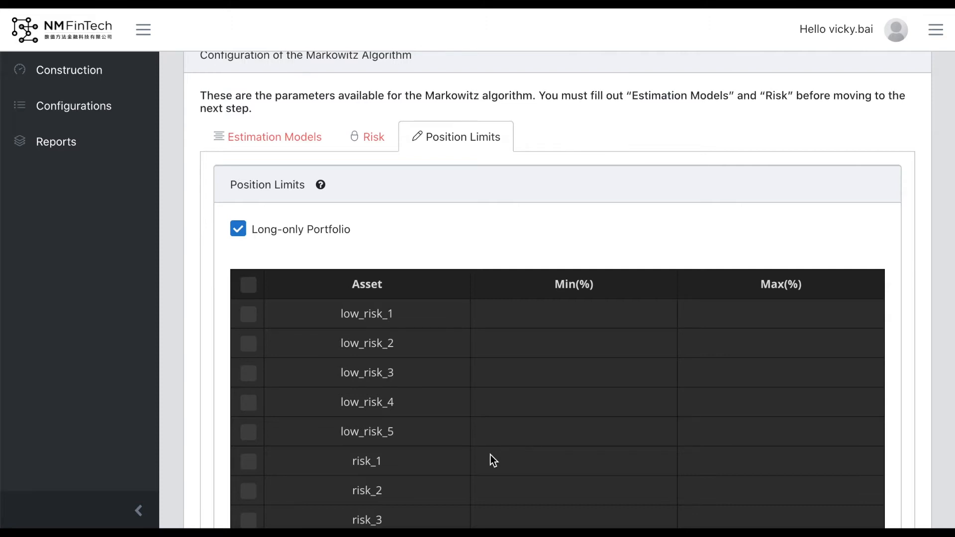
click(371, 140)
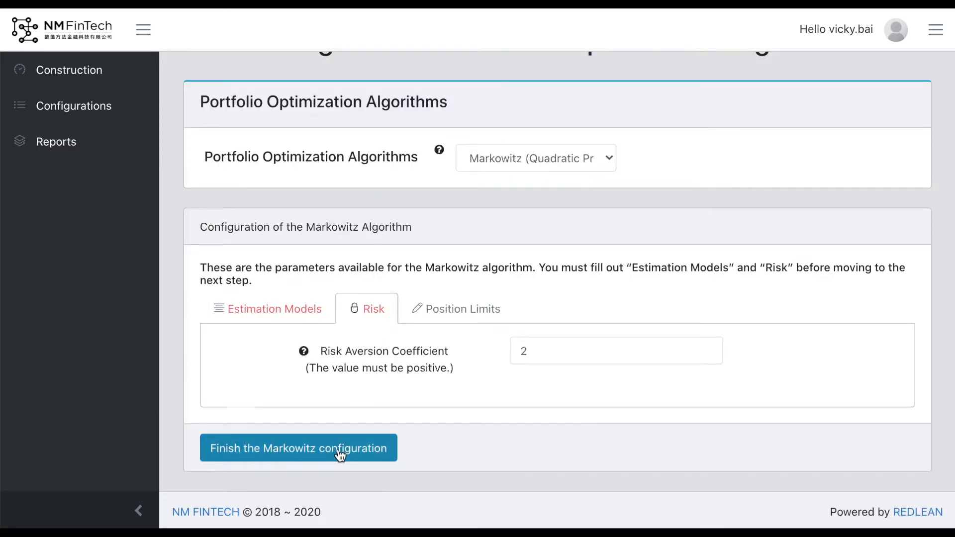
click(339, 454)
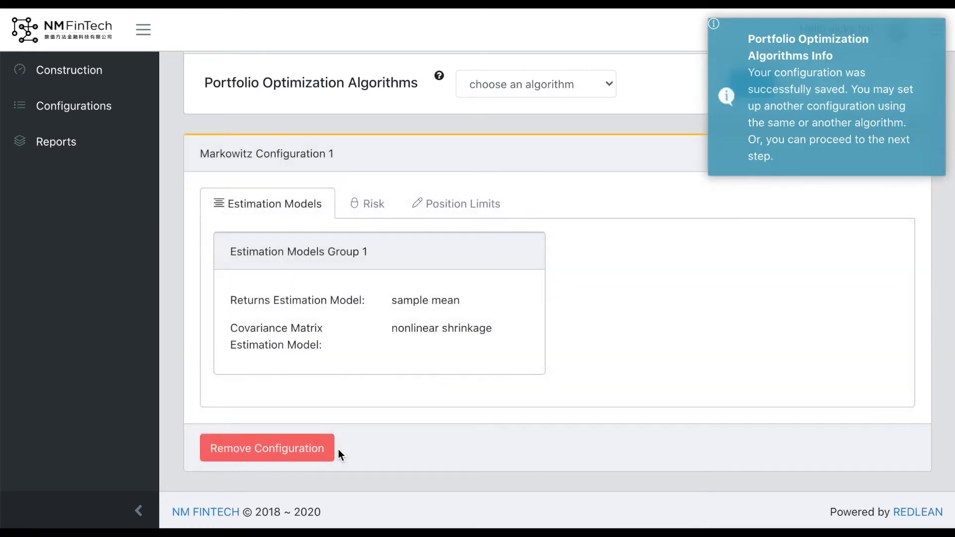
scroll(613, 273, up, 2)
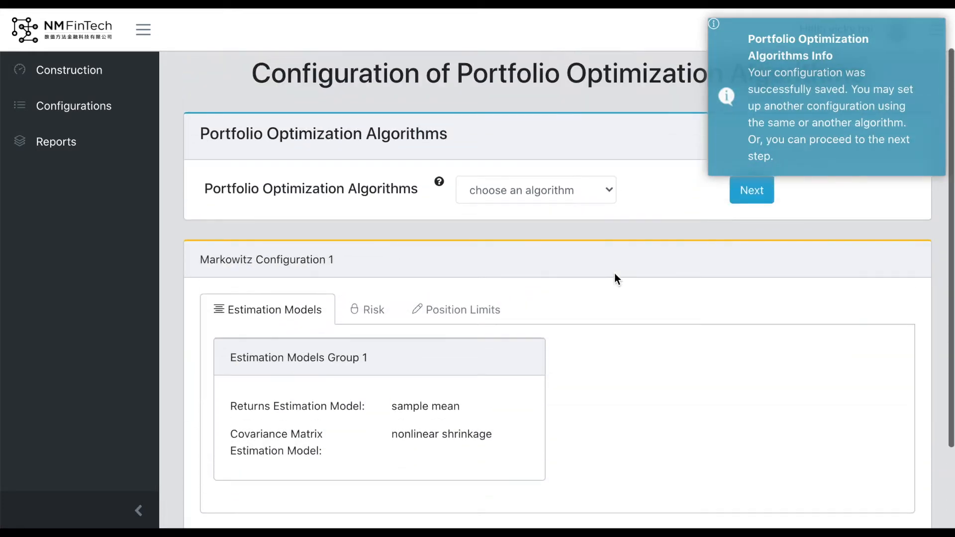
Move on from the saved Markowitz configuration and select SOCP (Second Order Conic Programming) as the portfolio optimization algorithm
click(751, 197)
click(605, 241)
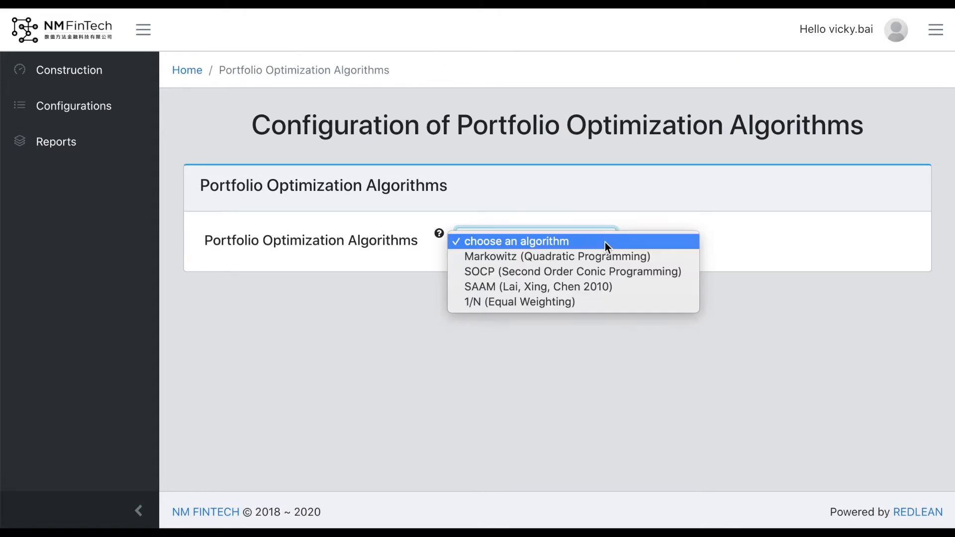
click(598, 270)
Add a SOCP estimation models group using sample mean for returns and nonlinear shrinkage for the covariance matrix
scroll(538, 339, down, 3)
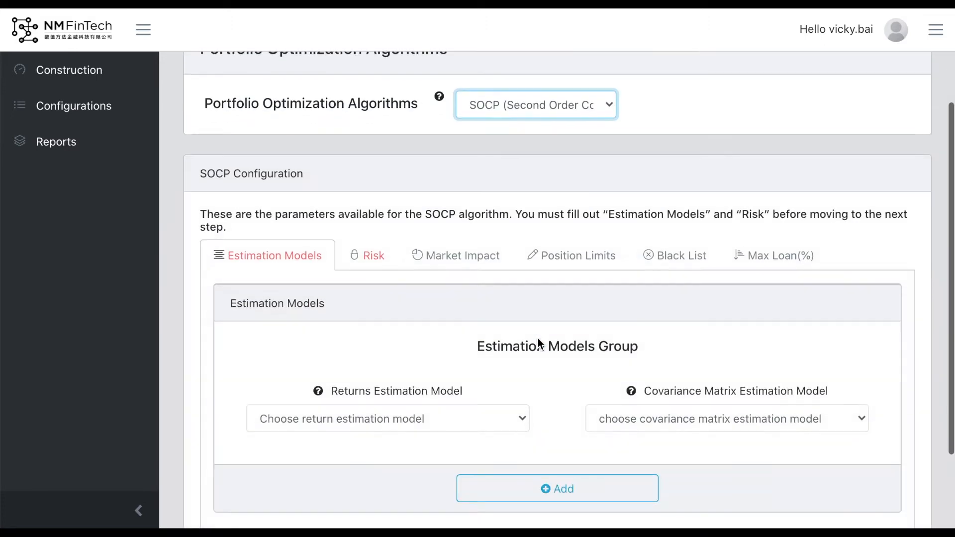
scroll(539, 338, down, 1)
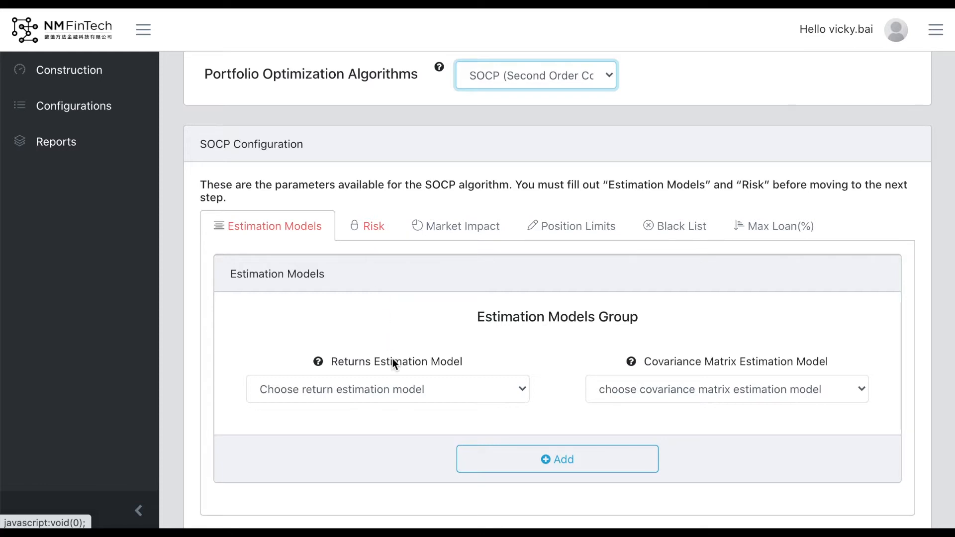
click(452, 389)
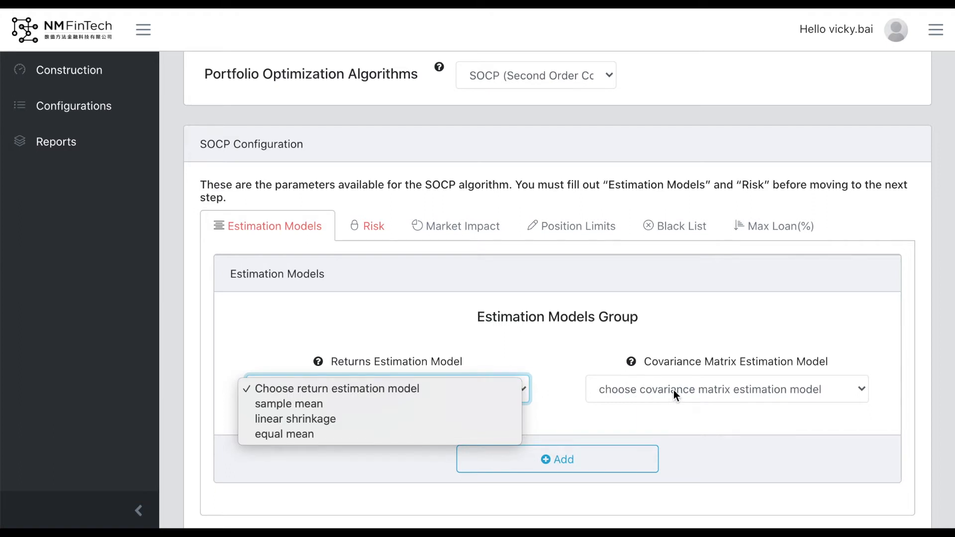
click(503, 404)
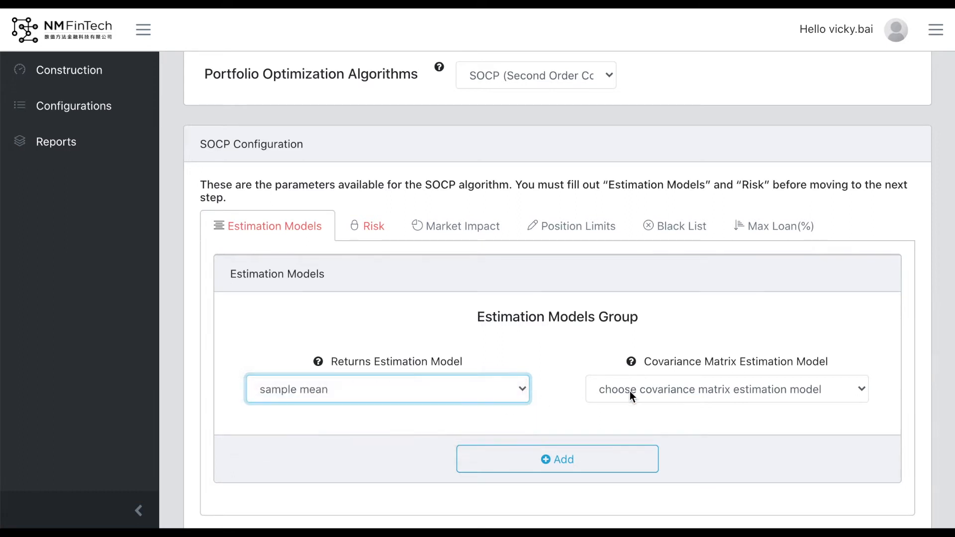
click(721, 390)
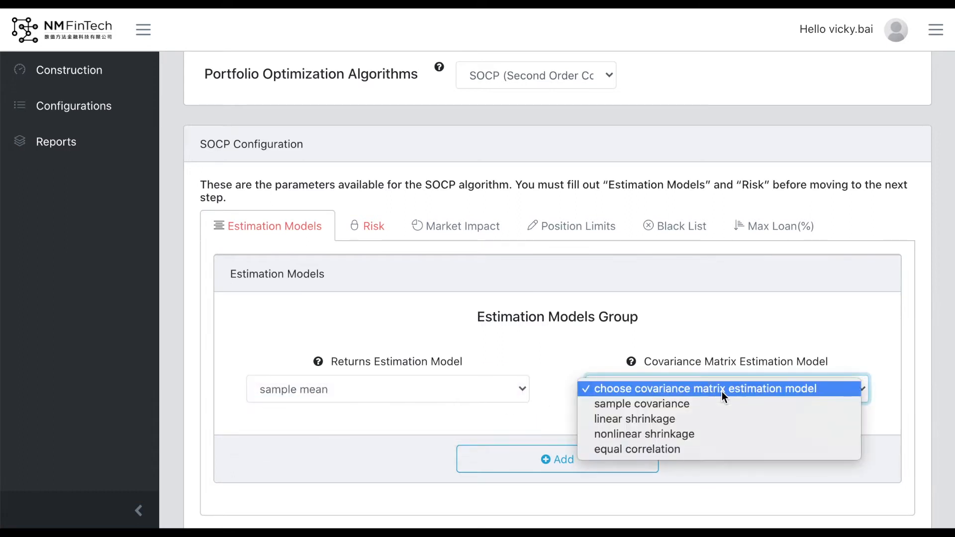
click(691, 438)
click(591, 458)
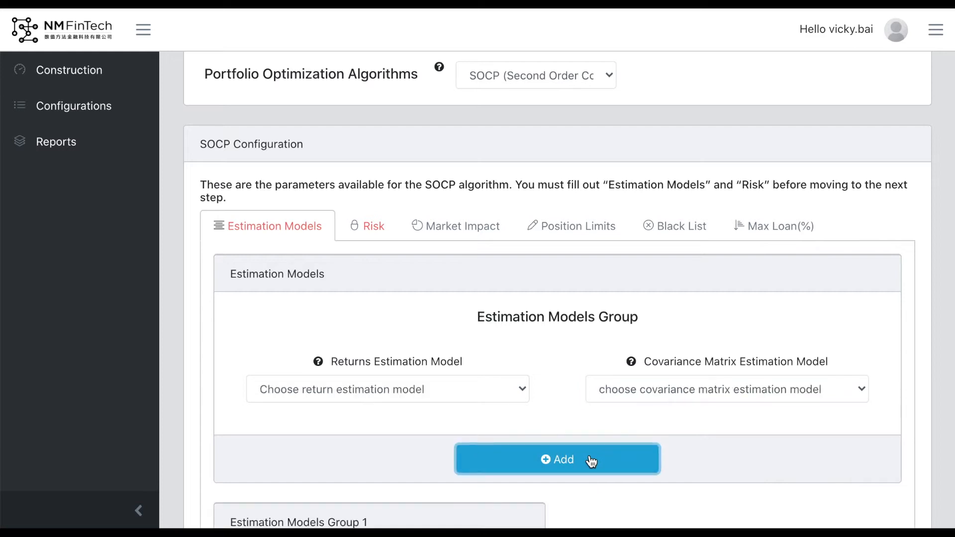
Set the SOCP algorithm's risk aversion coefficient to 2
click(381, 234)
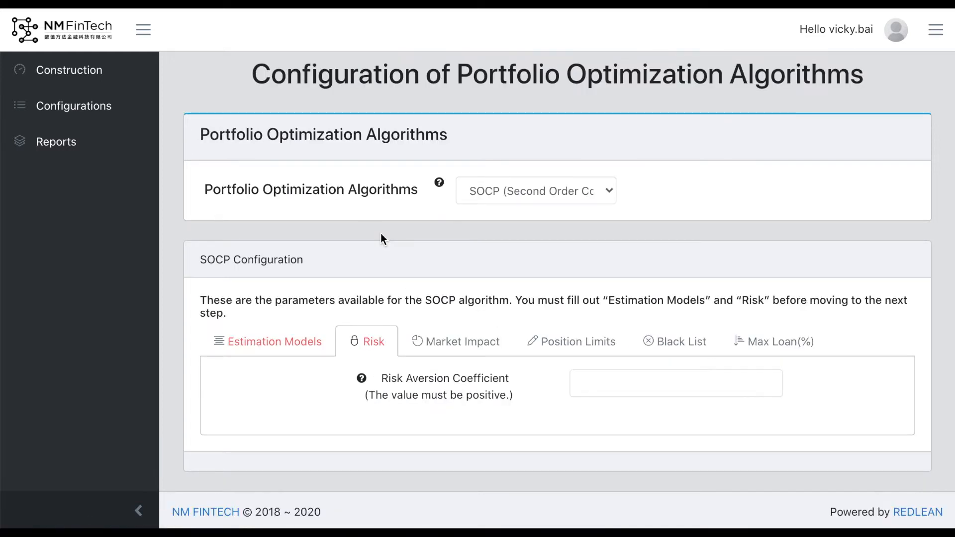
click(595, 386)
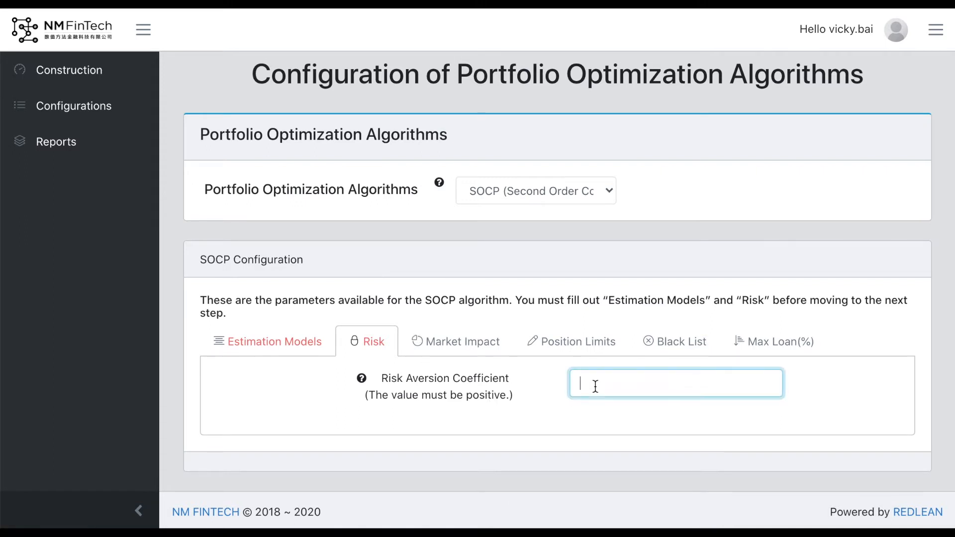
text(2)
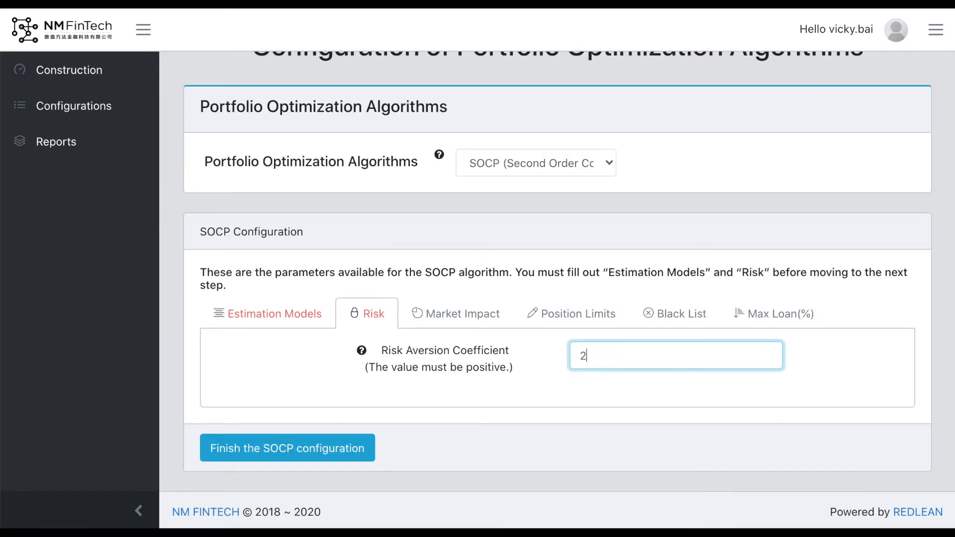
Review the market impact, position limits, black list and max loan settings without editing them and finish the SOCP configuration
click(504, 322)
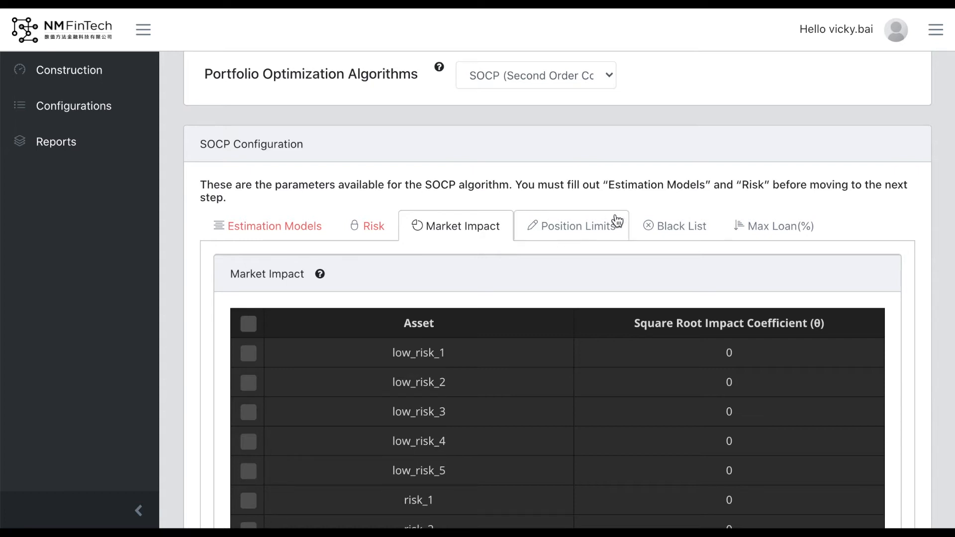
click(599, 230)
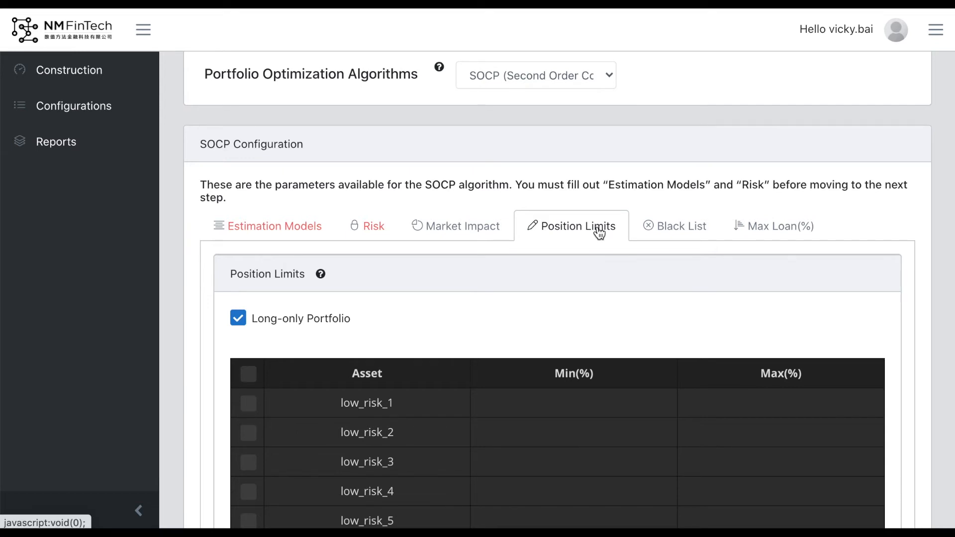
click(668, 228)
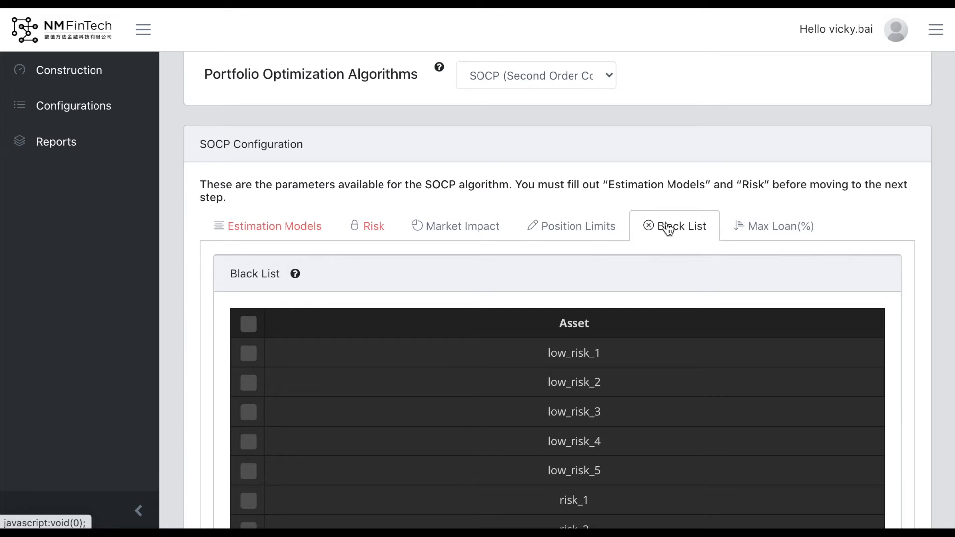
click(757, 232)
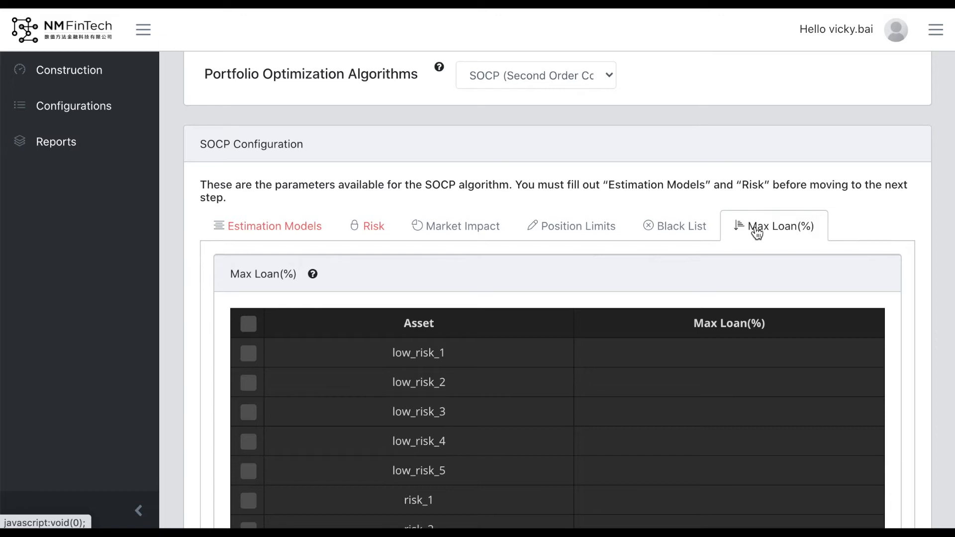
click(377, 228)
click(334, 454)
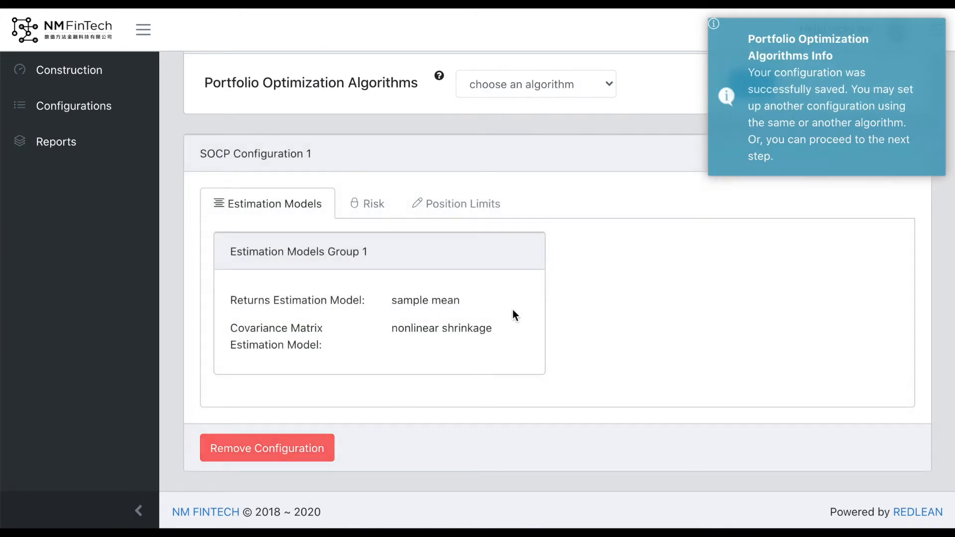
Move on from the saved SOCP configuration and select SAAM as the portfolio optimization algorithm
scroll(513, 313, up, 3)
click(744, 211)
click(608, 242)
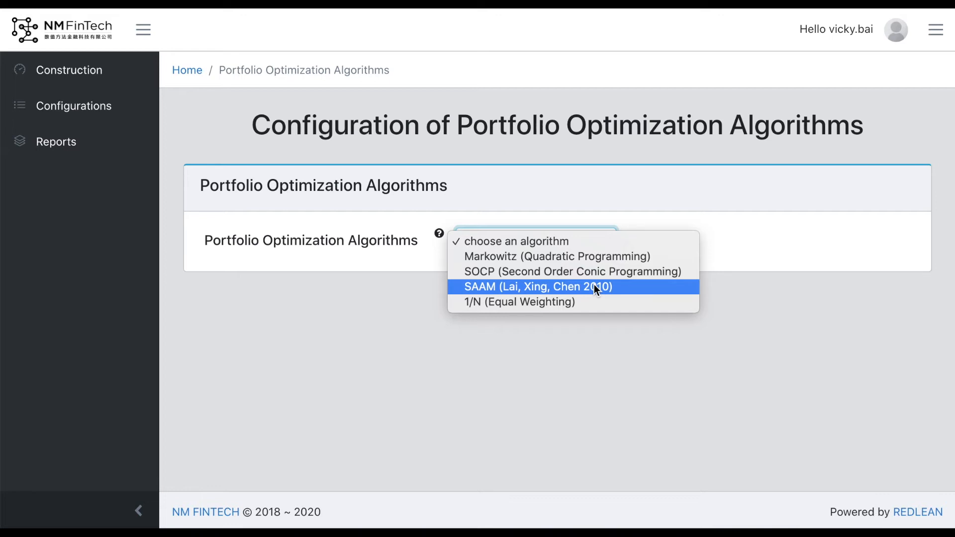
click(595, 286)
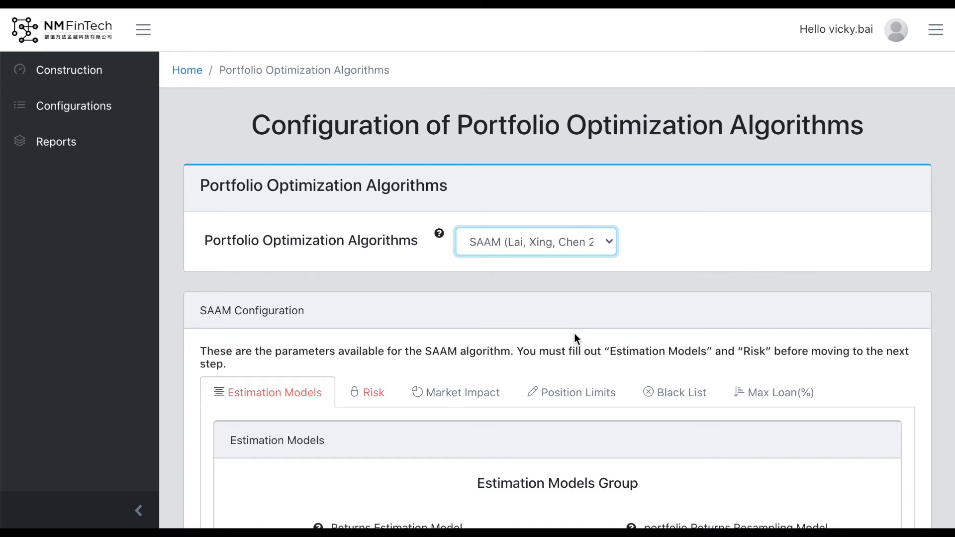
Add a SAAM estimation models group using Ledoit Wolf 2002 for returns estimation and block bootstrap for returns resampling
scroll(574, 335, down, 3)
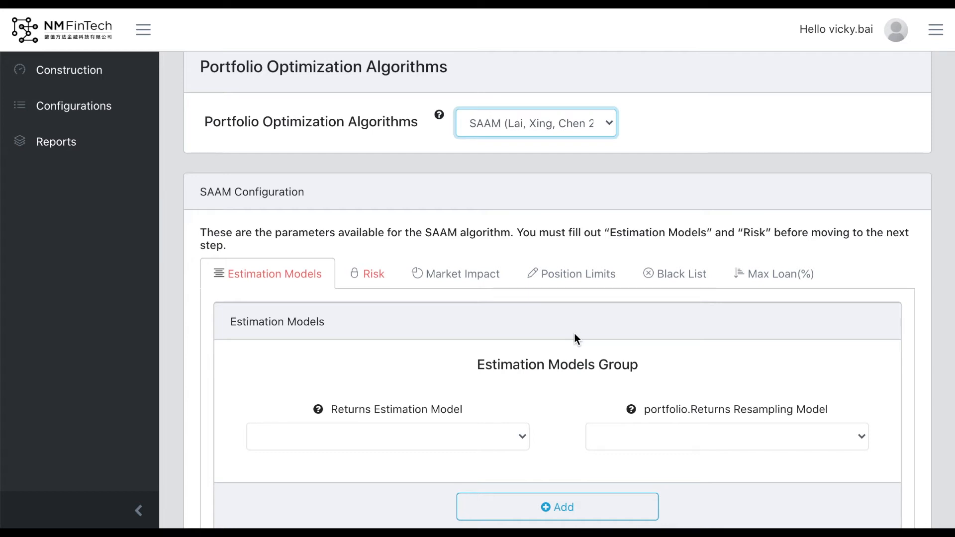
scroll(574, 334, down, 1)
click(494, 398)
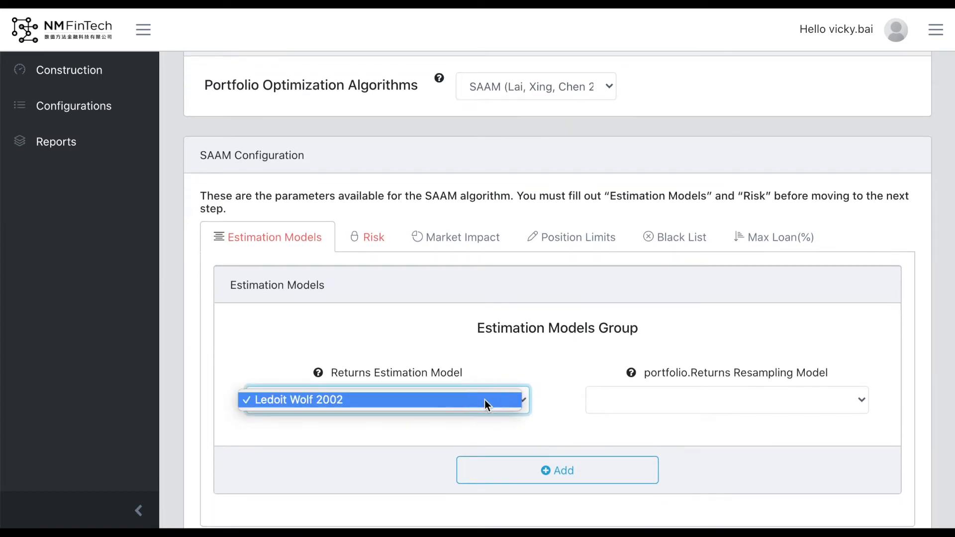
click(486, 400)
click(676, 408)
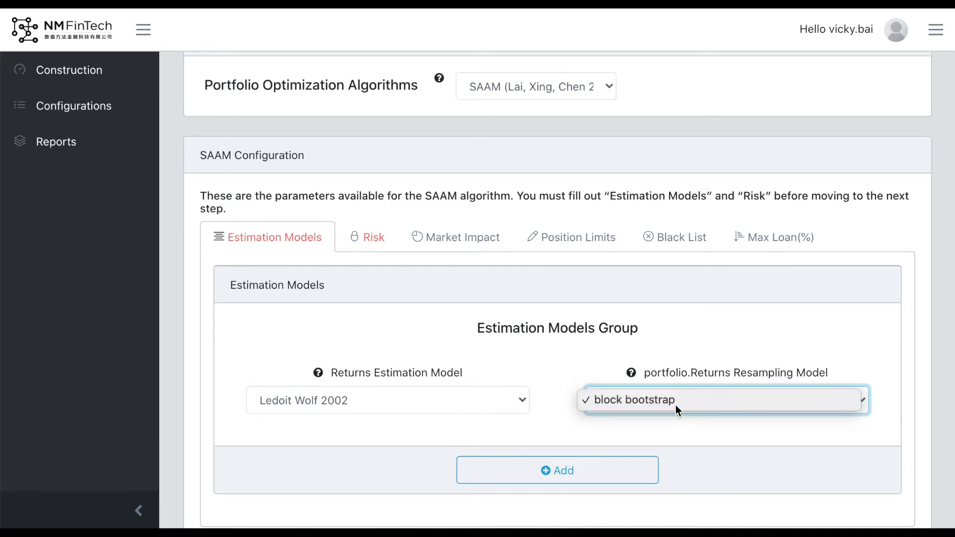
click(676, 405)
click(544, 470)
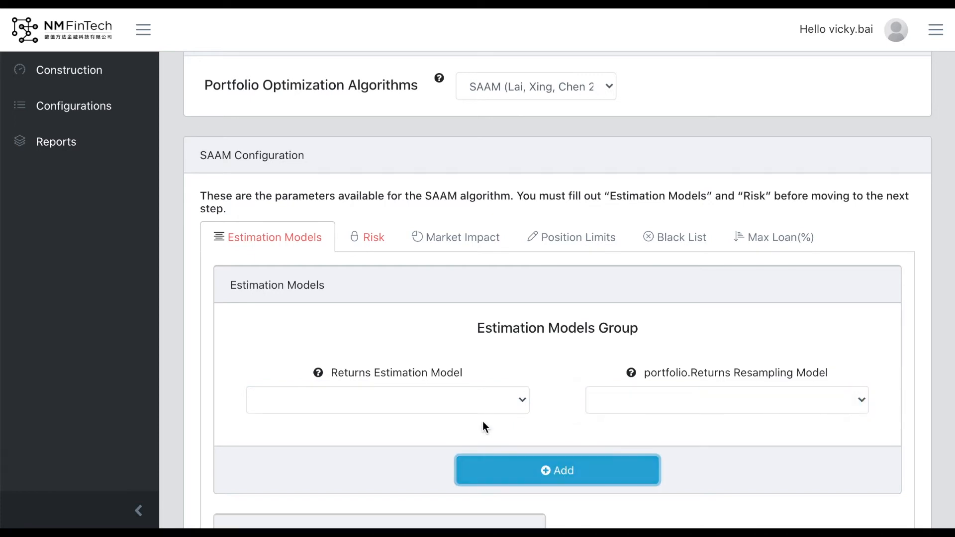
Set the SAAM algorithm's risk aversion coefficient to 3 and finish the SAAM configuration
click(377, 240)
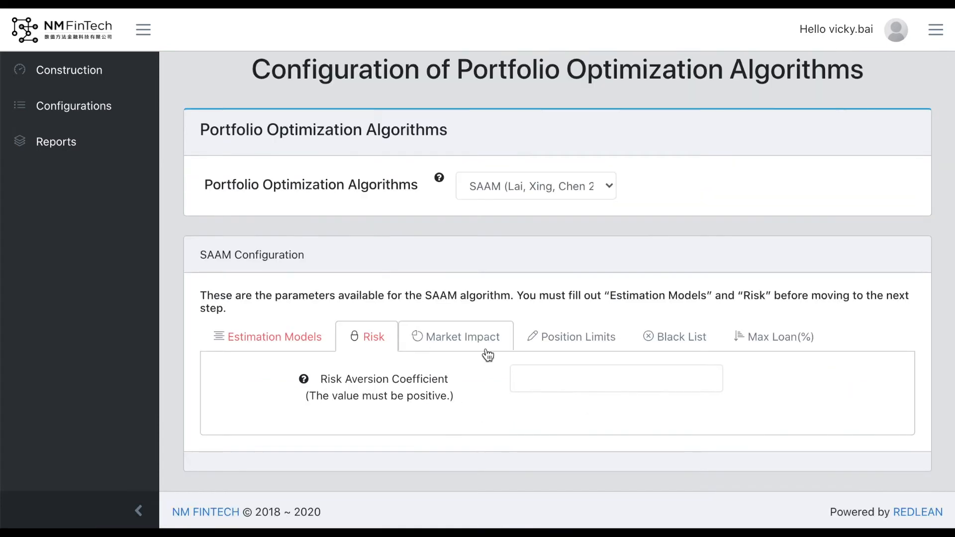
click(541, 378)
text(3)
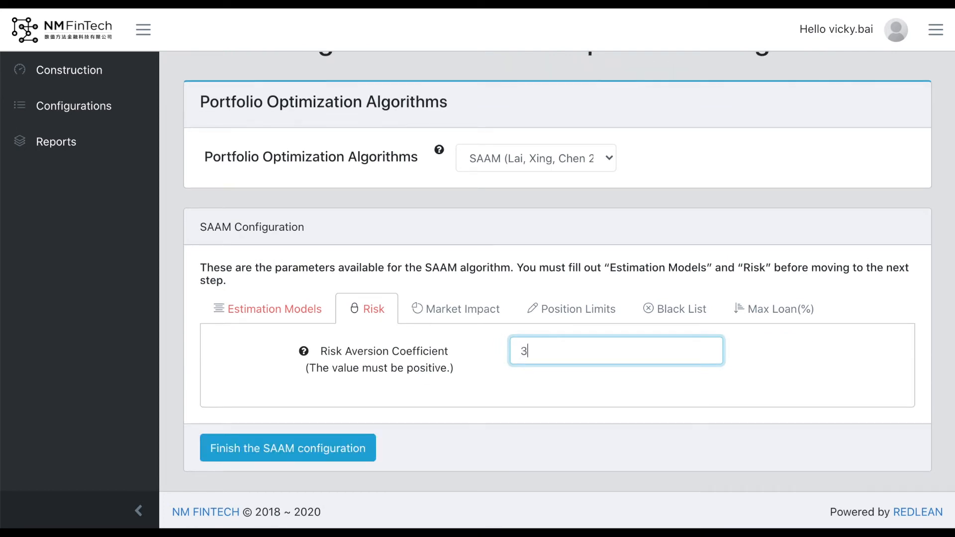
click(339, 447)
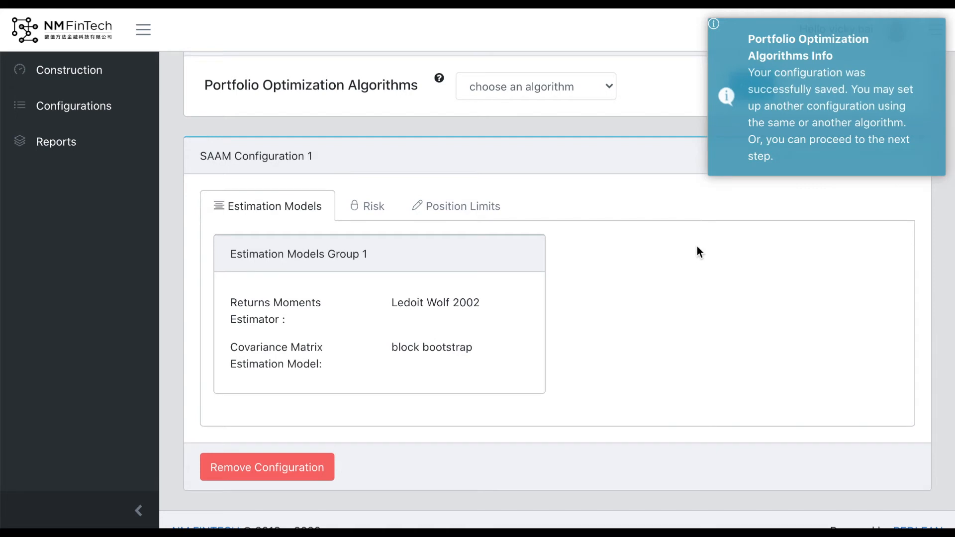
Add the 1/N (Equal Weighting) algorithm and proceed to the portfolio diversification models
scroll(697, 246, up, 3)
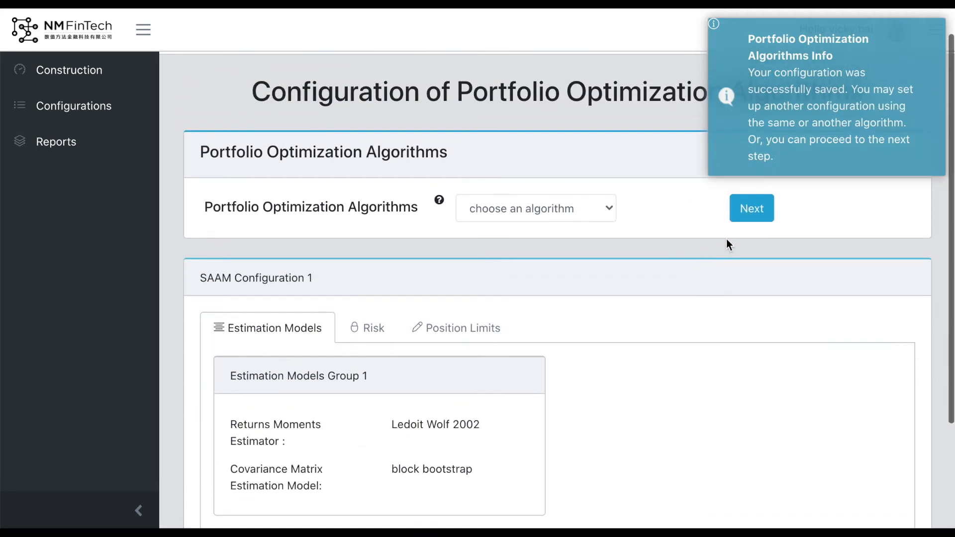
click(751, 209)
click(611, 242)
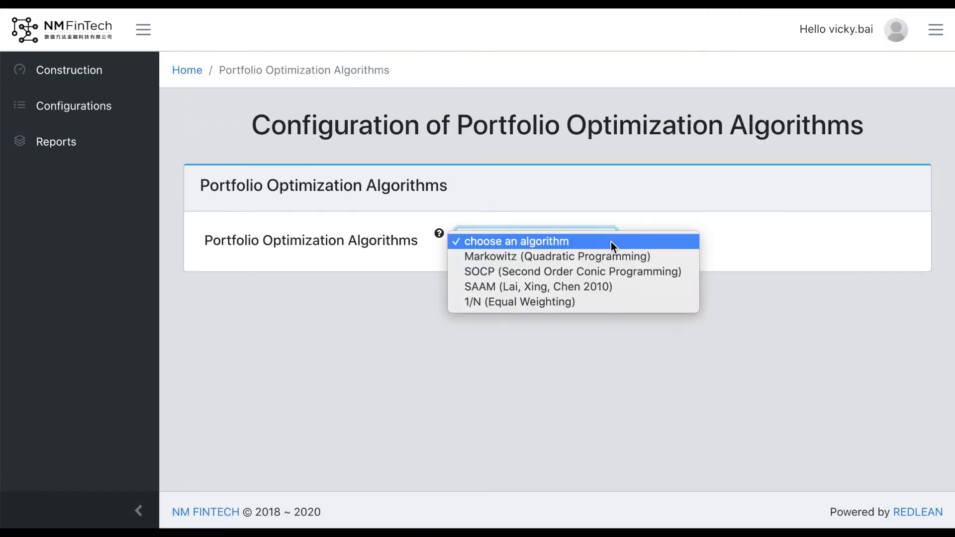
click(585, 302)
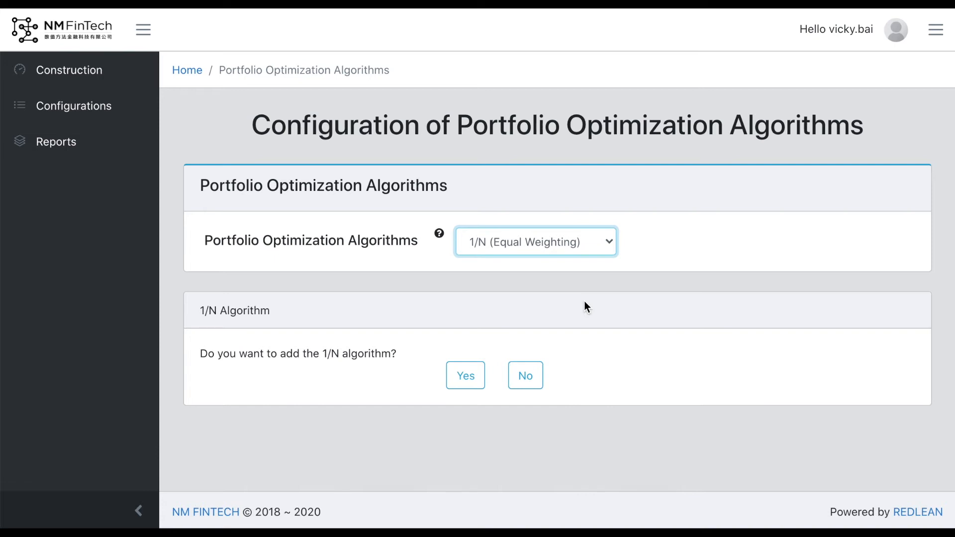
click(465, 376)
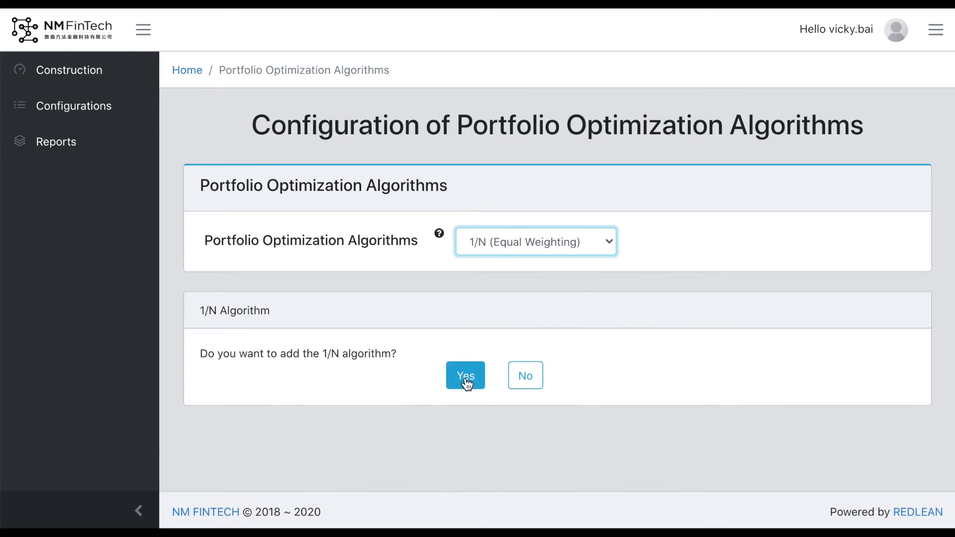
click(742, 248)
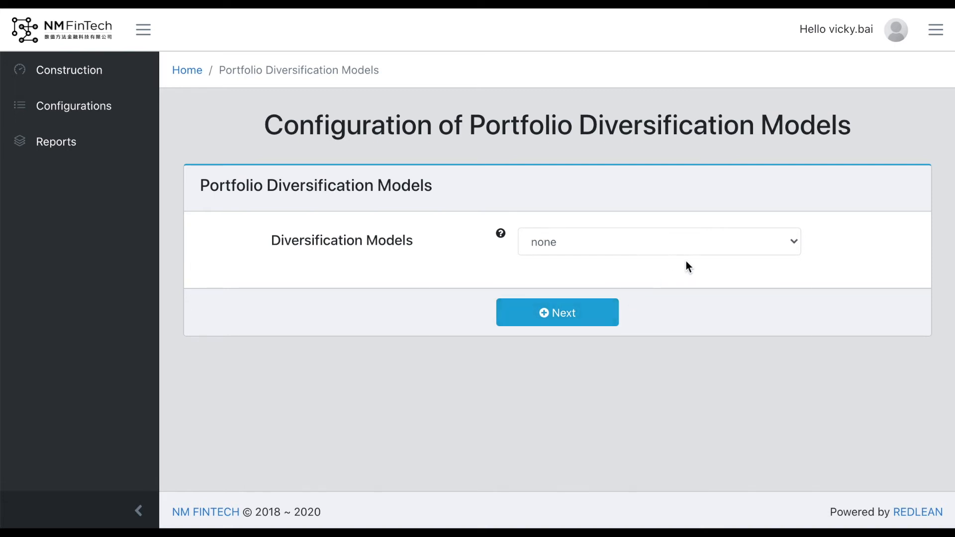
Try the Corvalan algorithm as the diversification model to view its relaxation parameters and return the selection to none
click(703, 240)
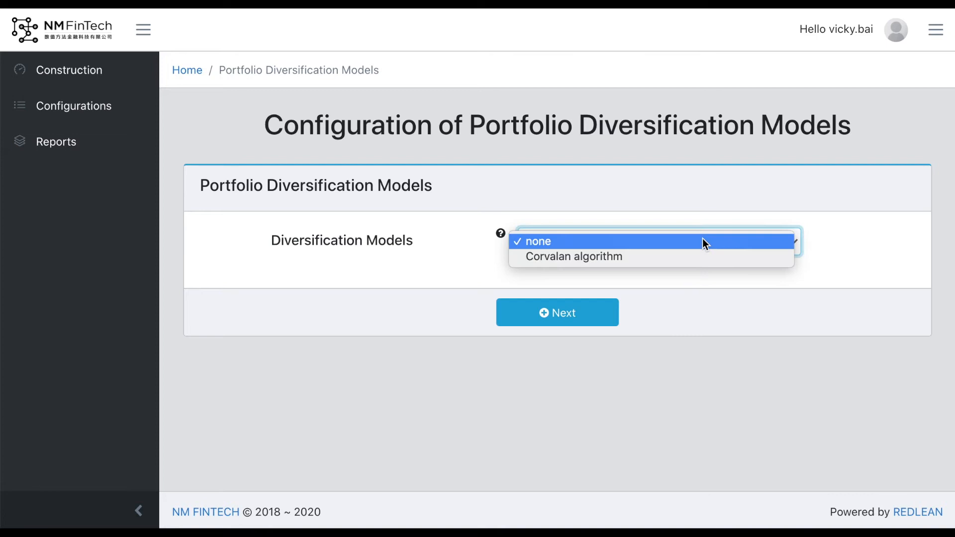
click(697, 255)
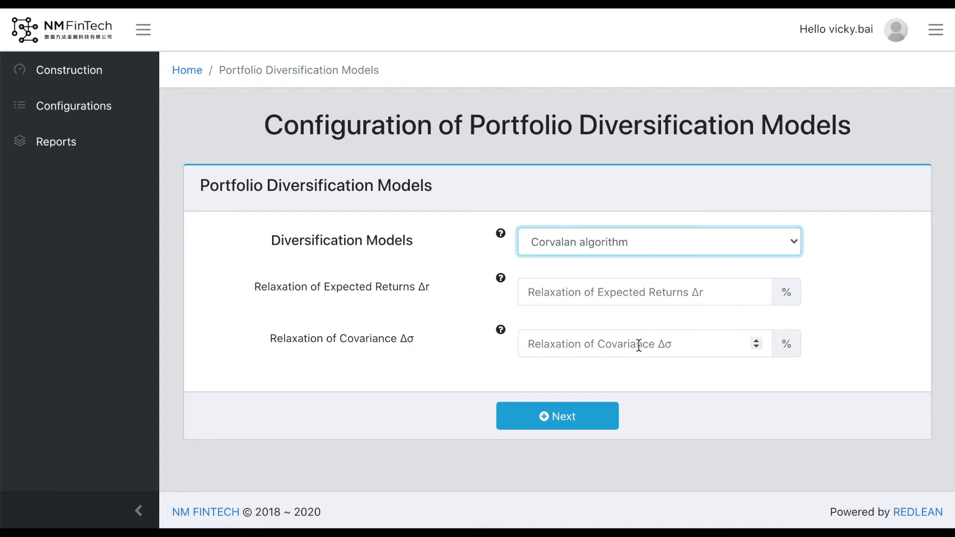
click(700, 245)
click(697, 231)
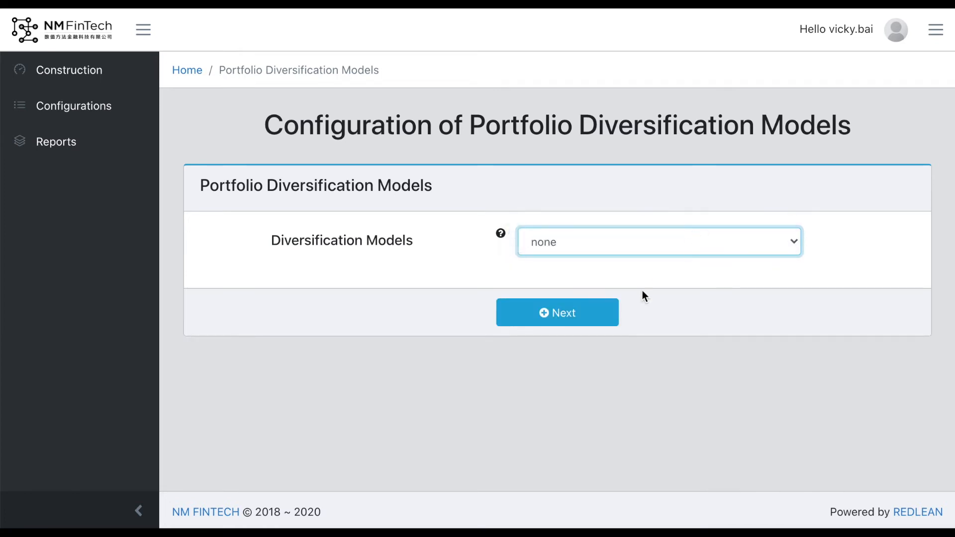
Continue with no diversification model and run the simulation for the P1MW1M_SMNS_Markowitz configuration
click(598, 314)
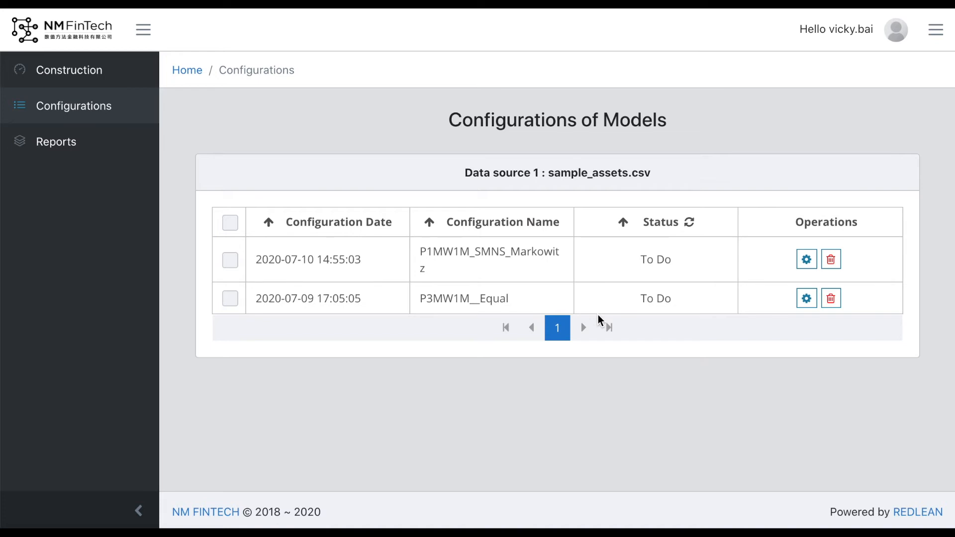
click(237, 267)
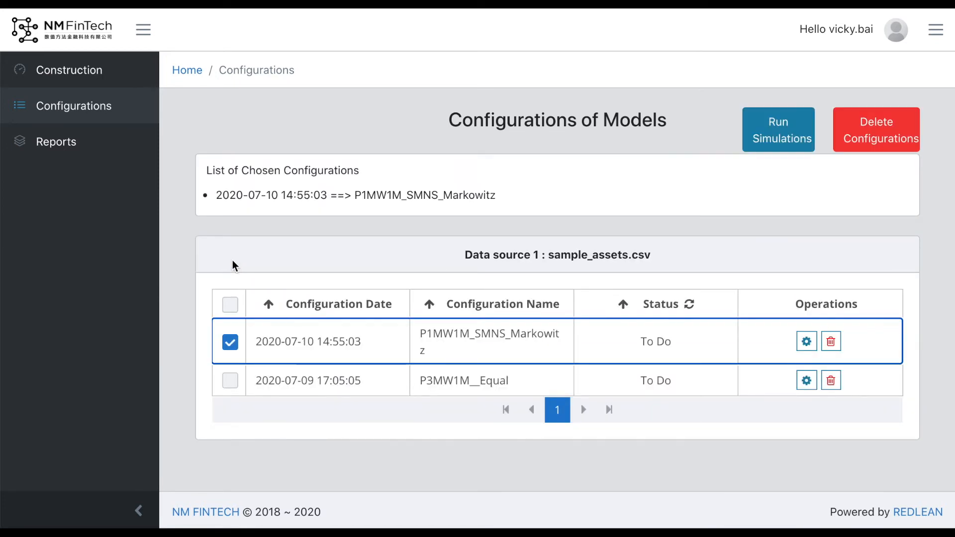
click(780, 141)
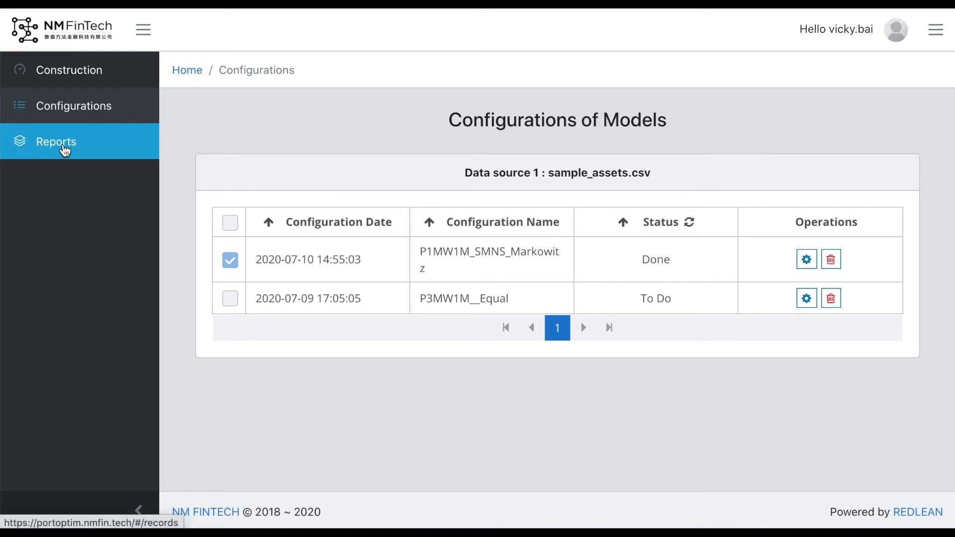
Open the list of simulation reports
click(65, 150)
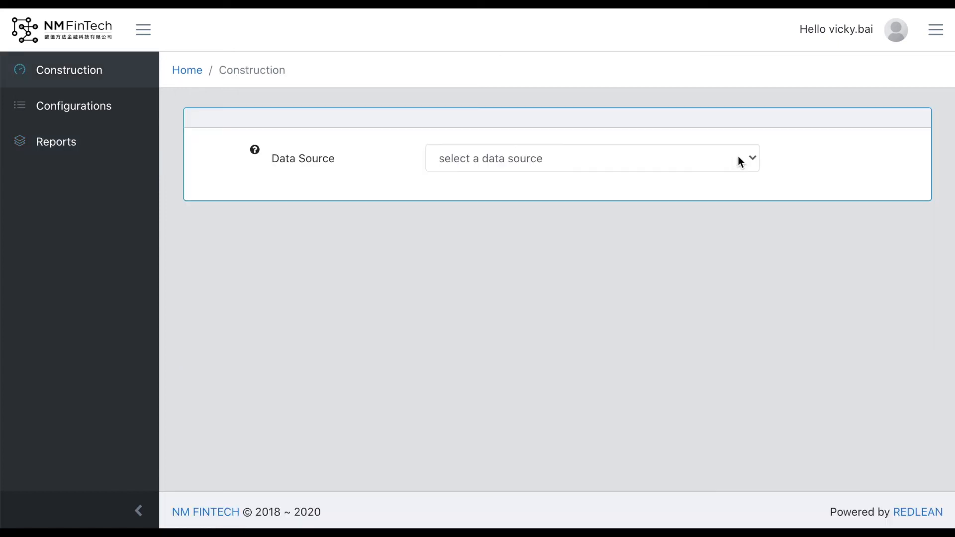
Load the data from the database with start date 2020-03-01 and end date 2020-07-01
click(738, 157)
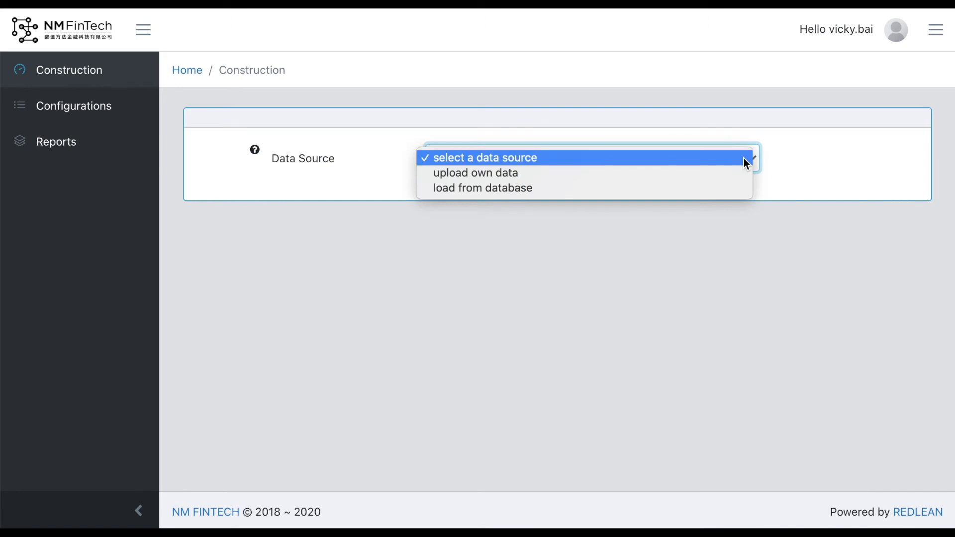
click(718, 184)
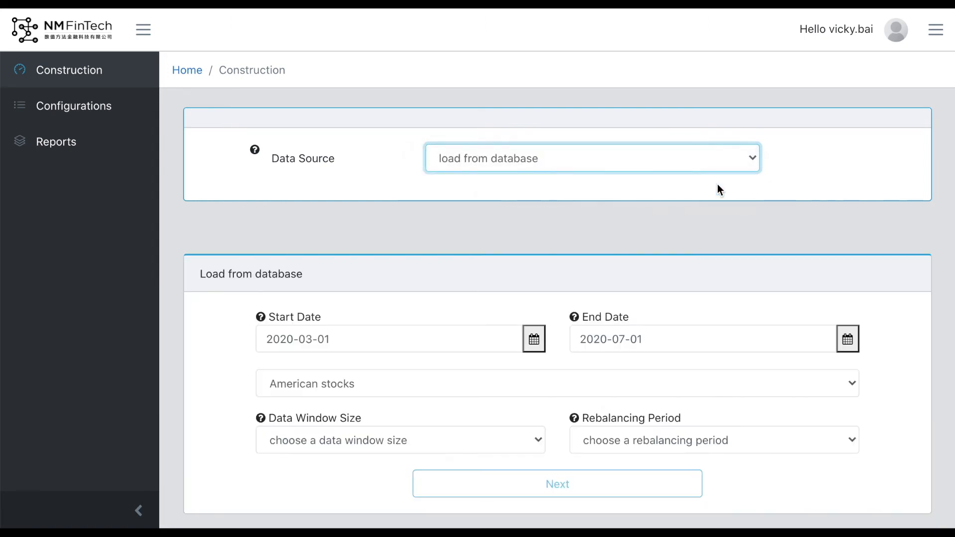
click(533, 340)
click(327, 160)
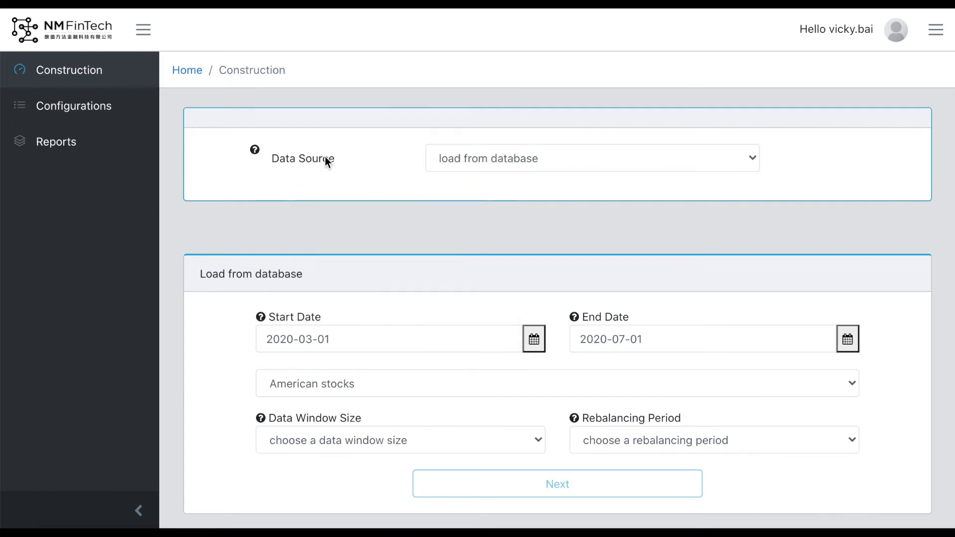
click(856, 342)
click(854, 341)
Set the American stocks' data window size to 1 month and rebalancing period to 3 months, and proceed to stock selection
scroll(587, 416, down, 1)
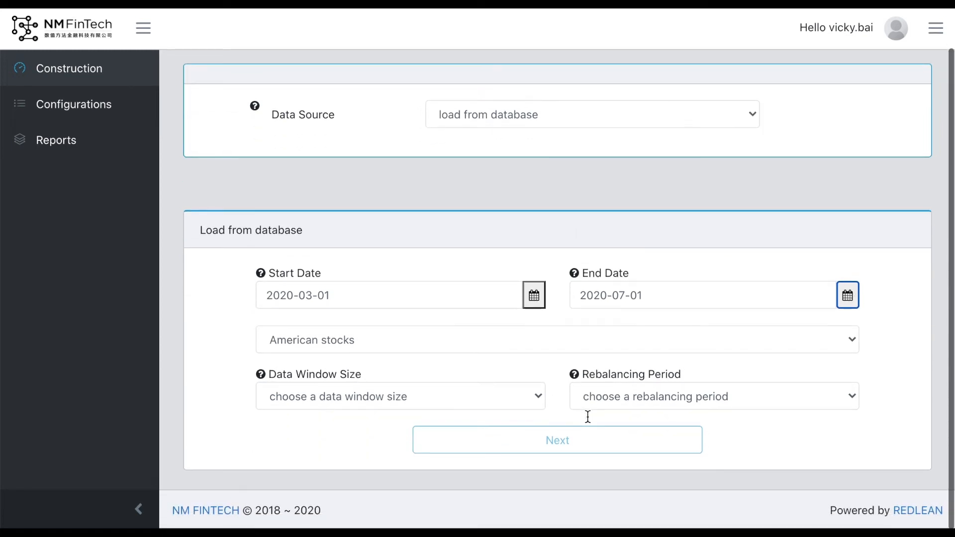
click(508, 407)
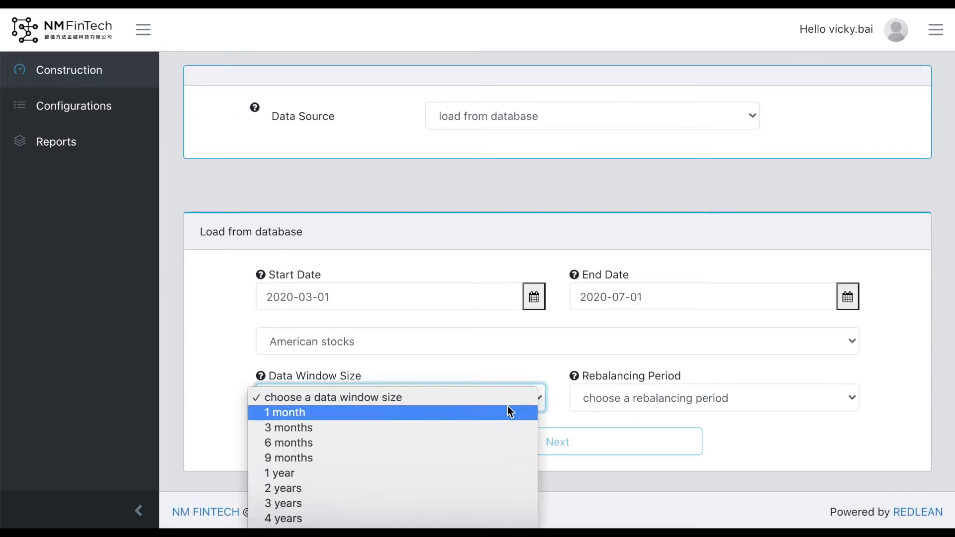
click(475, 413)
click(697, 398)
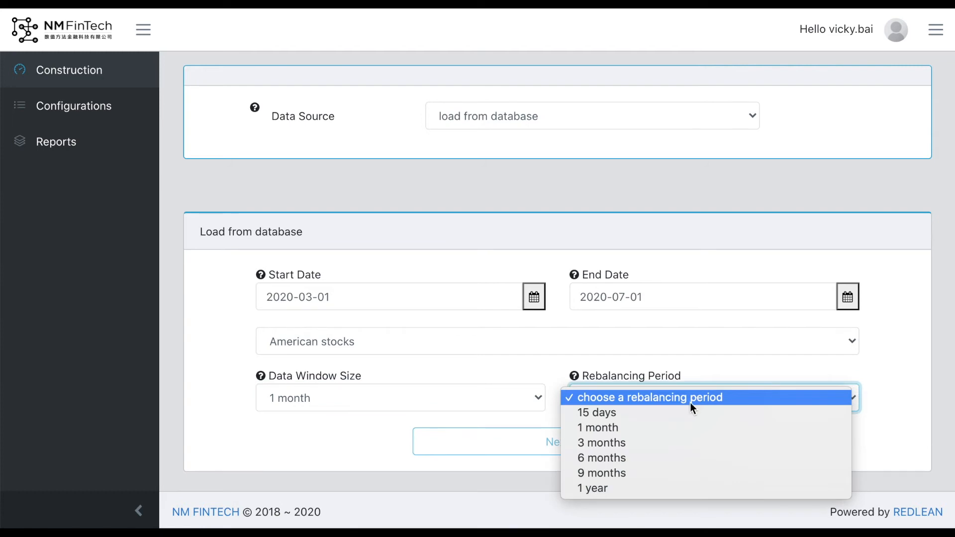
click(668, 443)
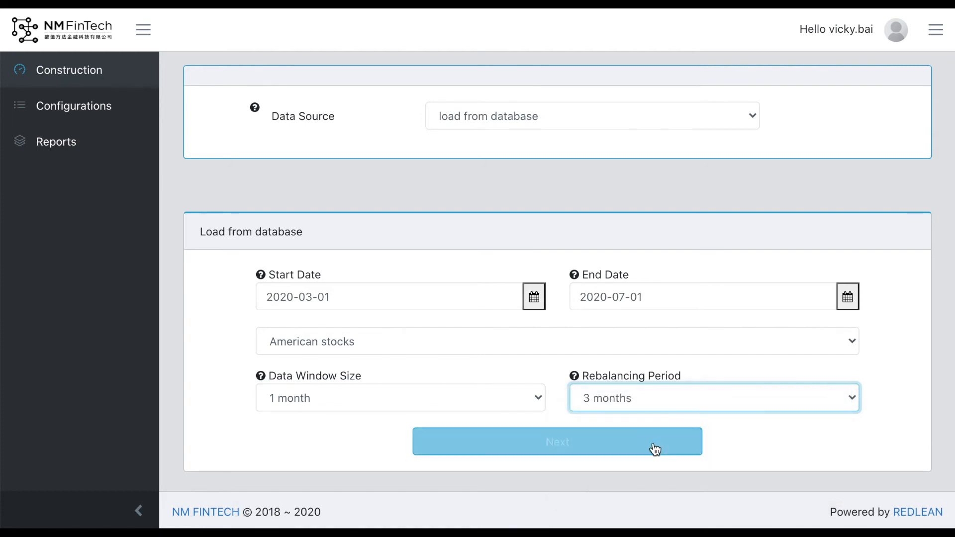
click(648, 449)
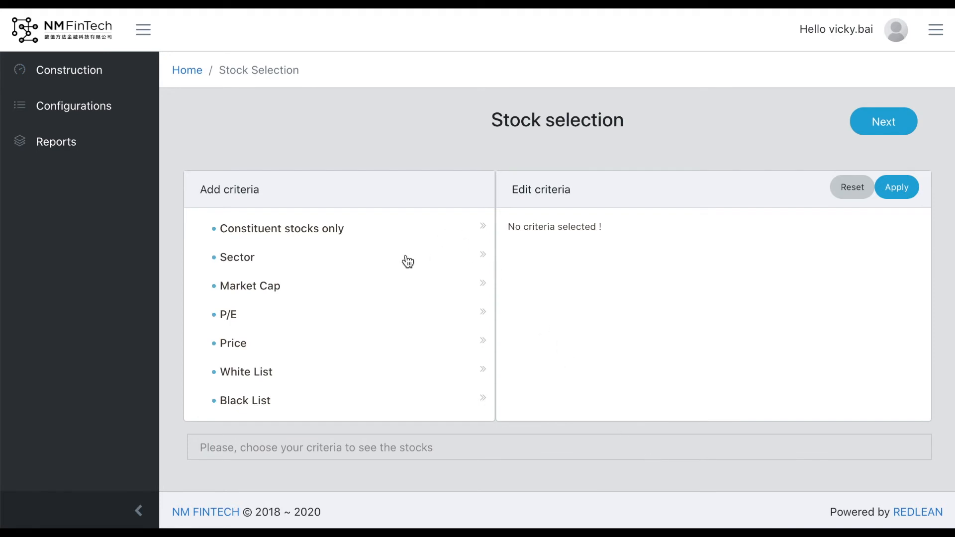
Add a Market Cap criterion ranging from 80 to 100 and a P/E criterion ranging from 65 to 100
click(395, 286)
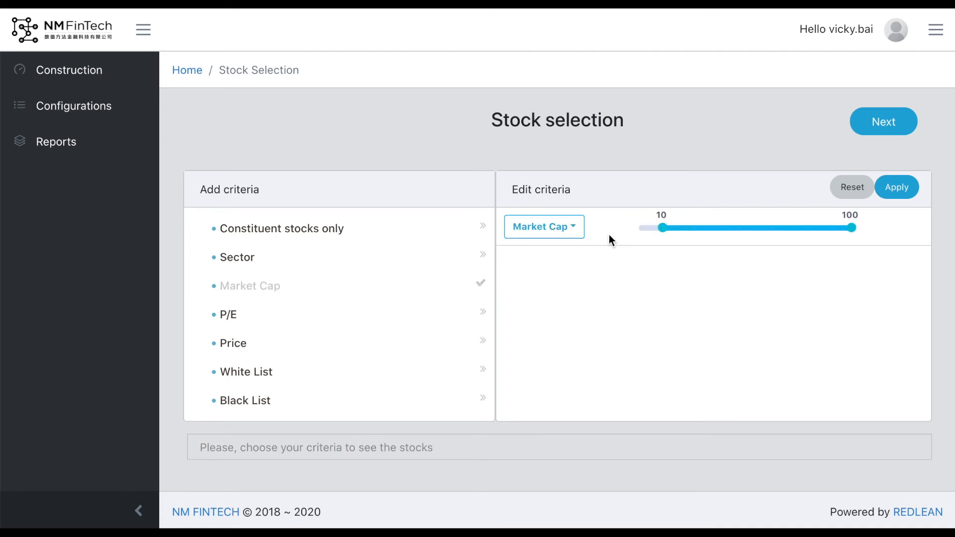
drag(664, 230, 806, 234)
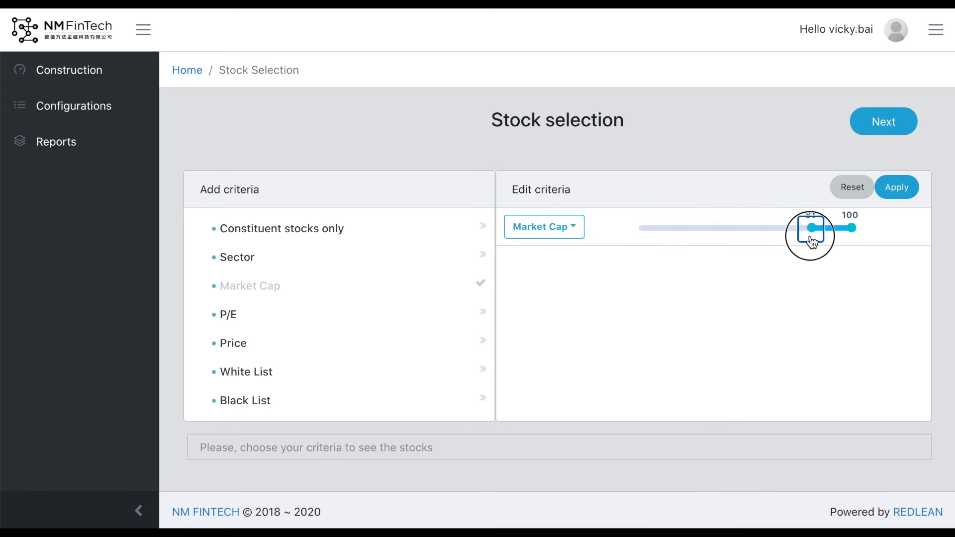
click(464, 312)
drag(664, 268, 778, 272)
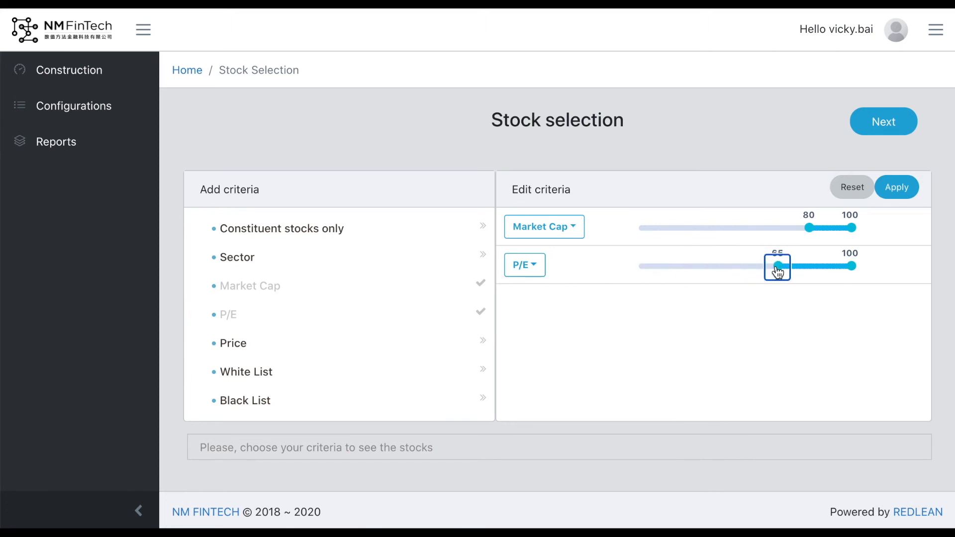
Add a White List criterion containing Apple Inc (AAPL) and an empty Black List criterion
click(428, 377)
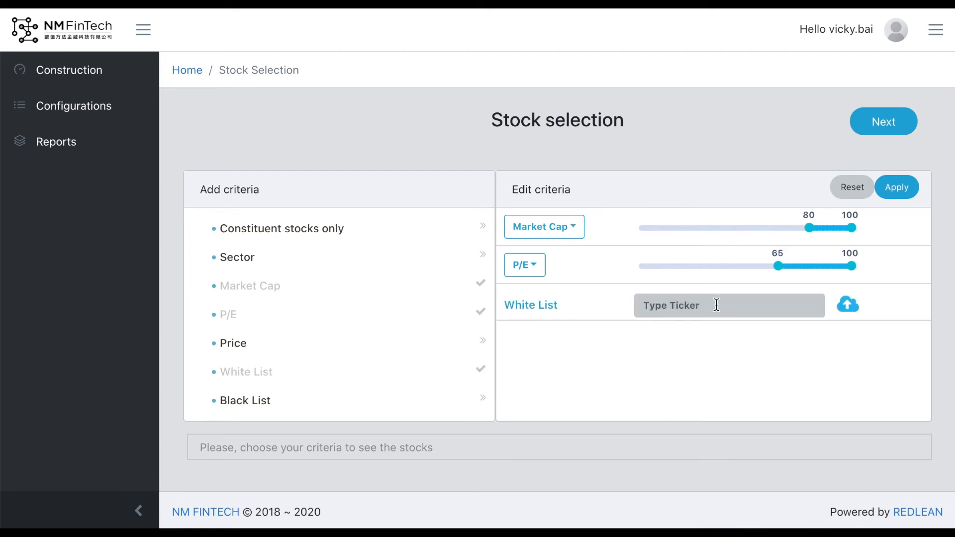
click(765, 305)
text(apple)
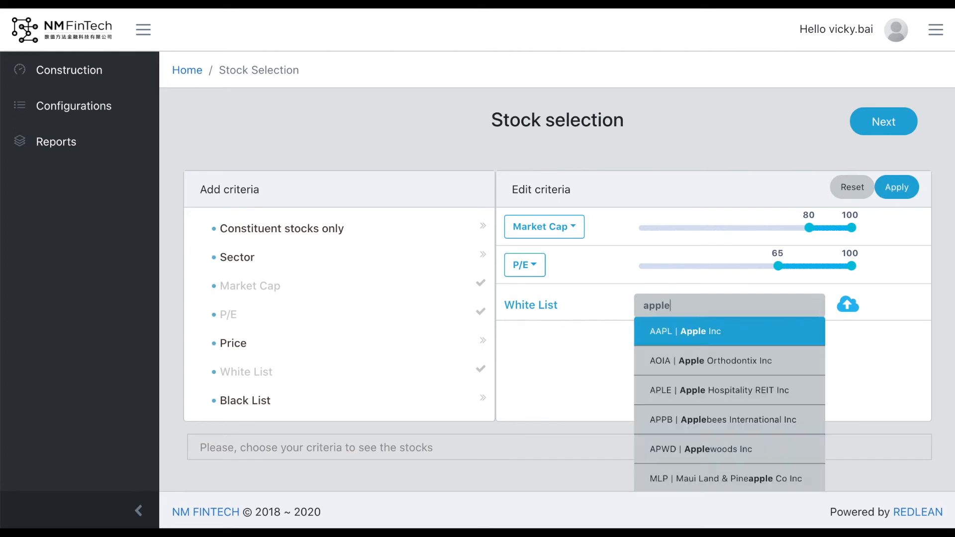
click(735, 344)
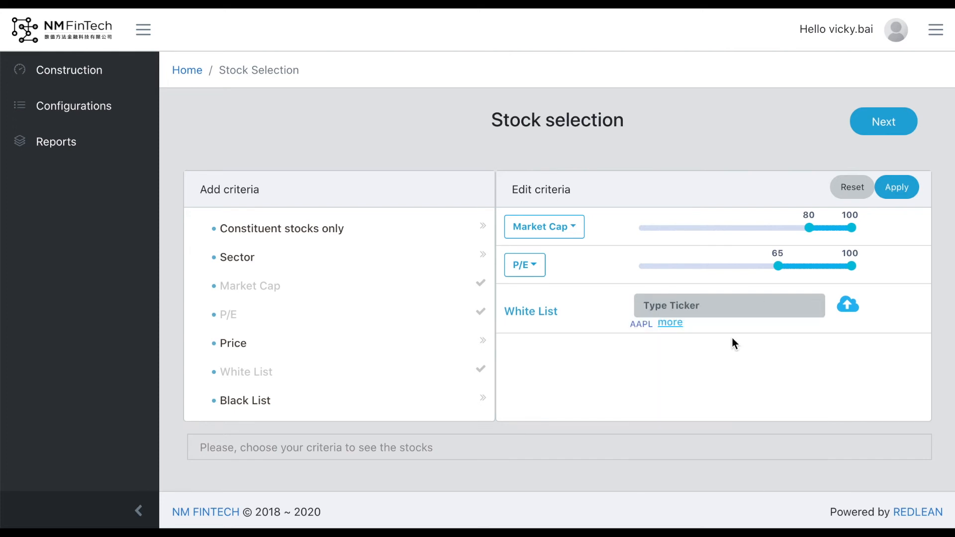
click(422, 407)
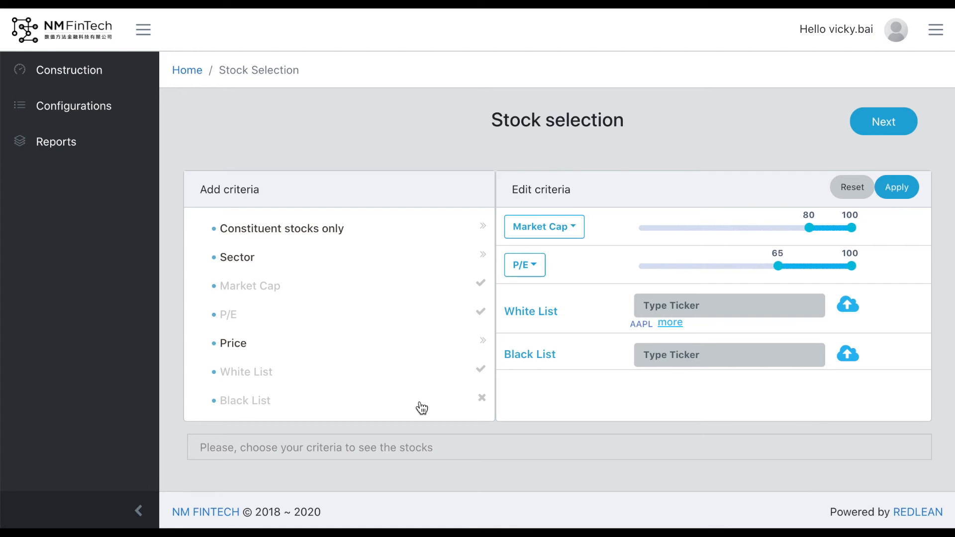
Apply the stock criteria, review the resulting stocks and continue to the factor model library
click(894, 199)
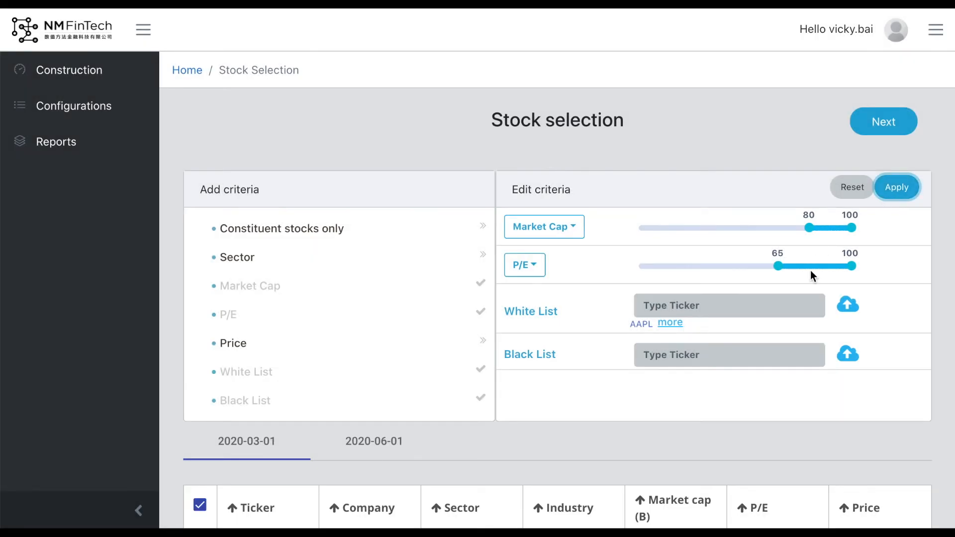
scroll(810, 270, down, 10)
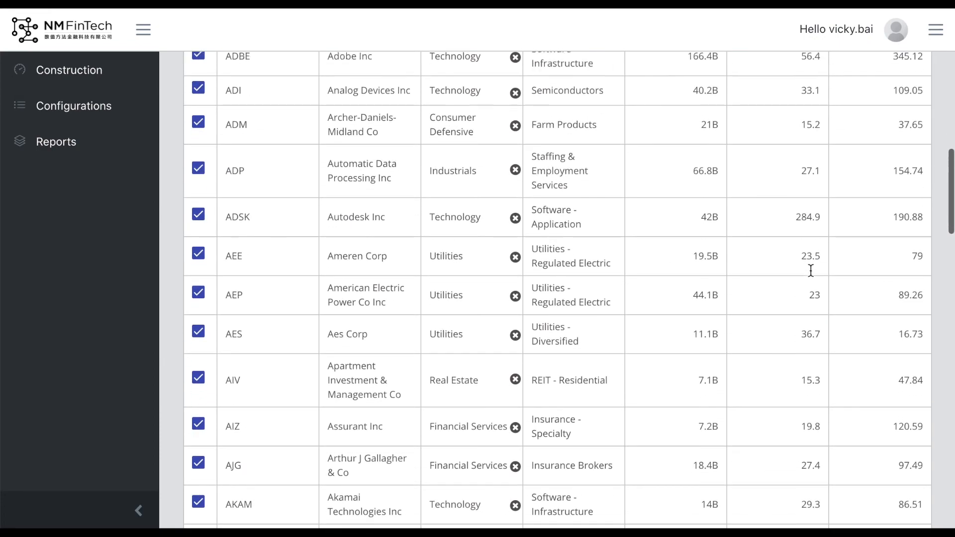
scroll(810, 270, up, 15)
click(903, 121)
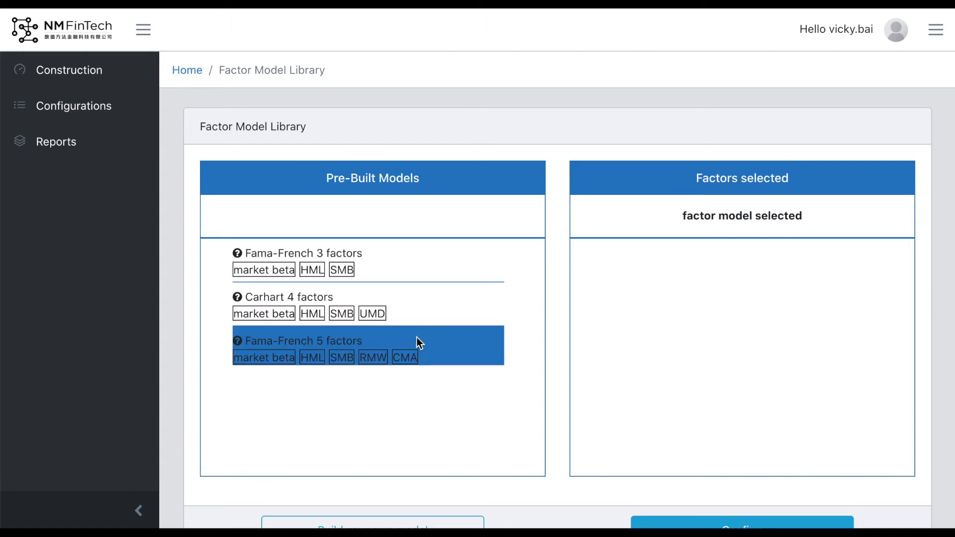
Look through the factors available for building a custom factor model and return to the pre-built models
scroll(411, 381, down, 3)
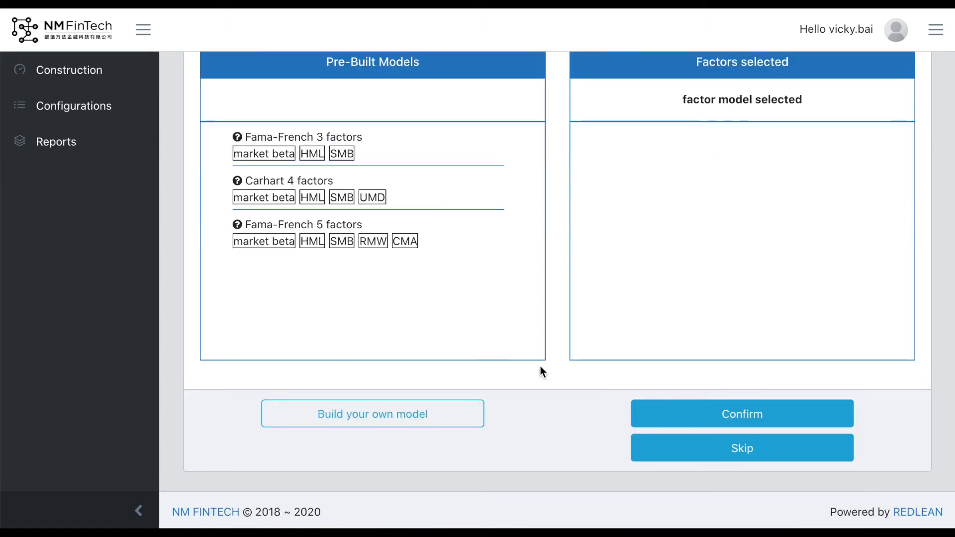
click(449, 421)
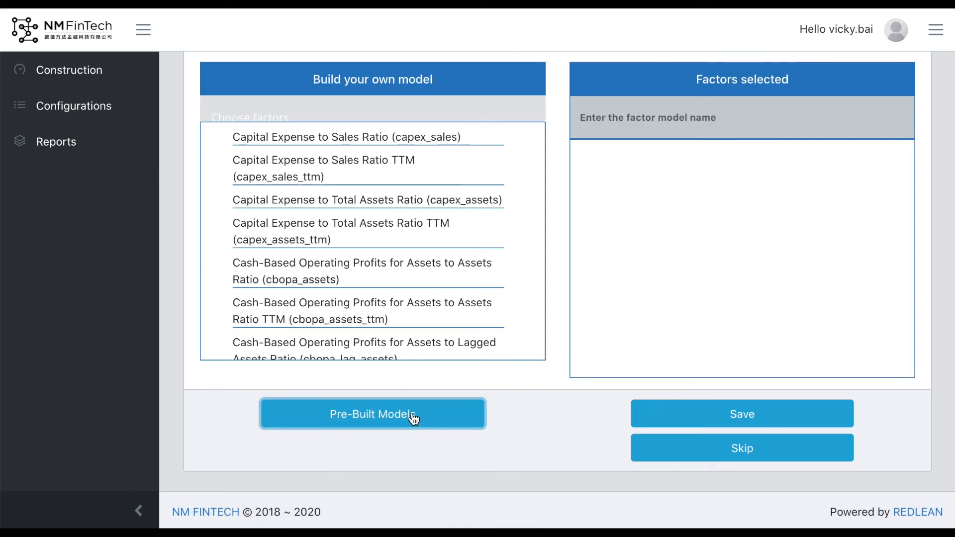
scroll(368, 332, down, 6)
scroll(367, 332, down, 15)
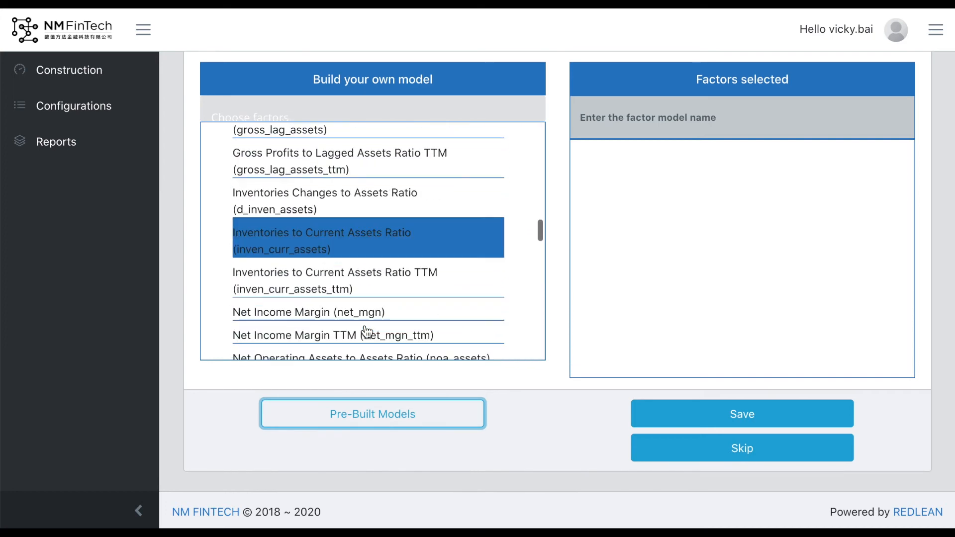
click(398, 414)
Select the pre-built Fama-French 3 factors model and confirm it
scroll(416, 344, up, 2)
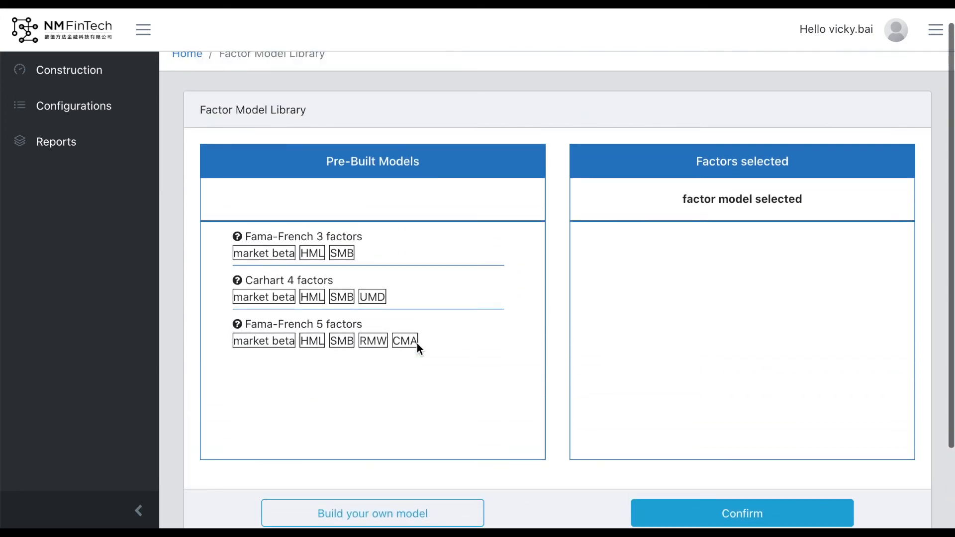
click(411, 237)
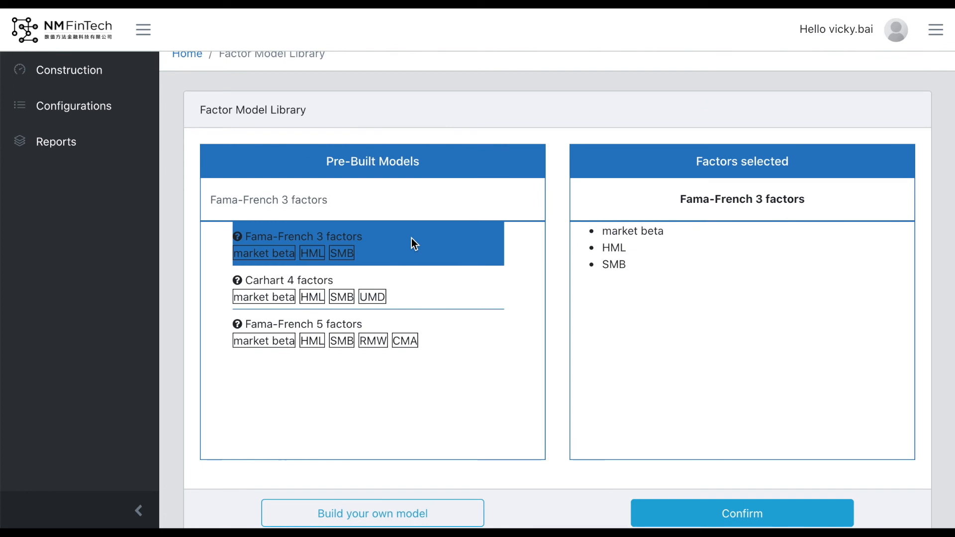
click(749, 511)
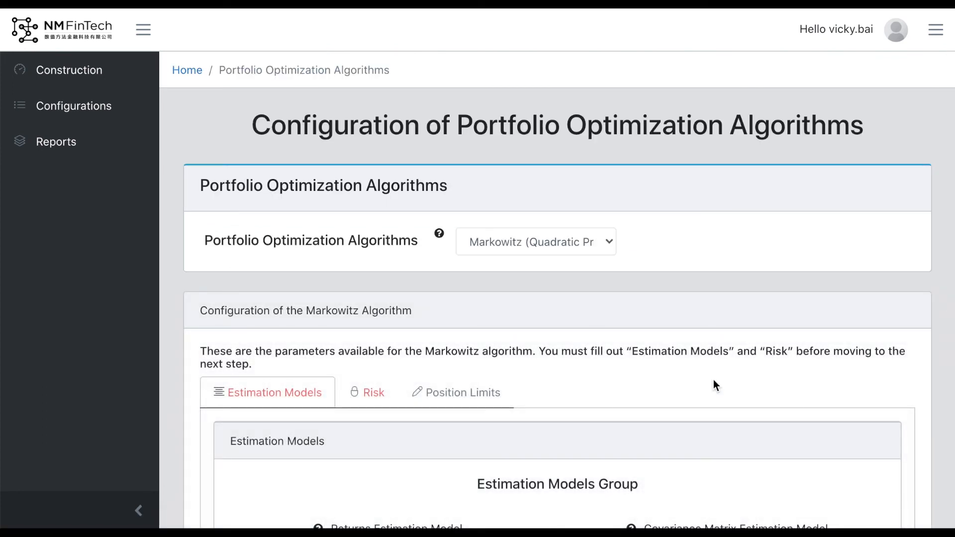
Add a Markowitz estimation models group using the factor model for both returns and covariance matrix
scroll(714, 384, down, 3)
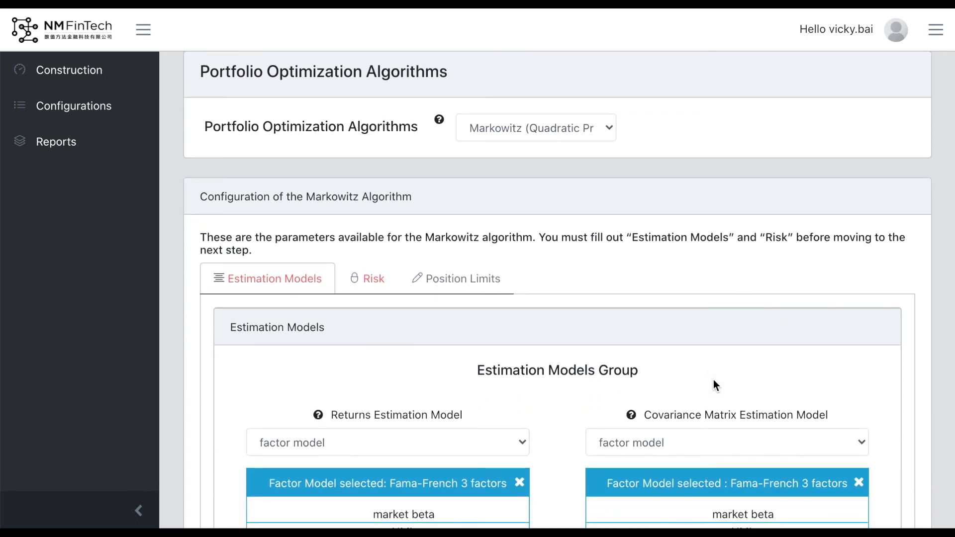
scroll(713, 381, down, 5)
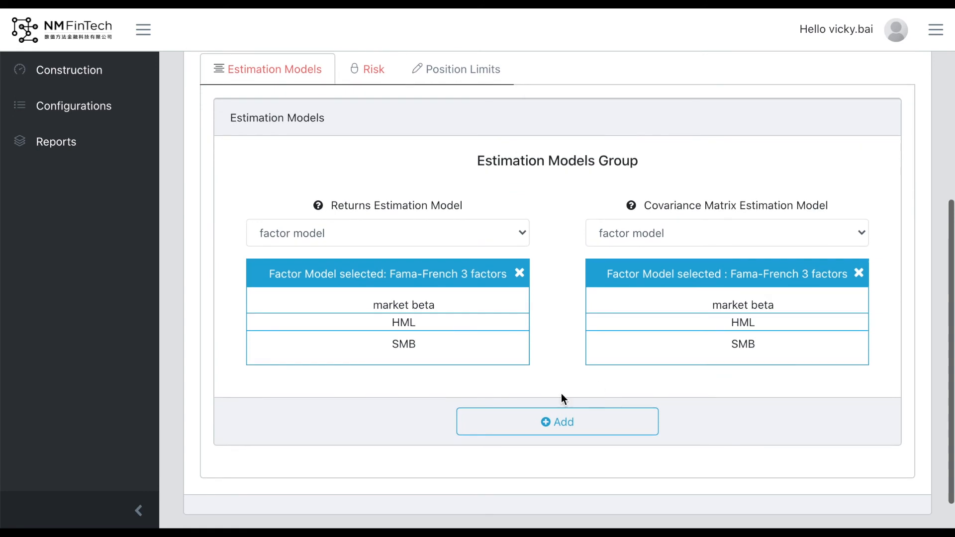
click(541, 420)
Set the Markowitz algorithm's risk aversion coefficient to 2 and save the configuration
scroll(421, 225, up, 2)
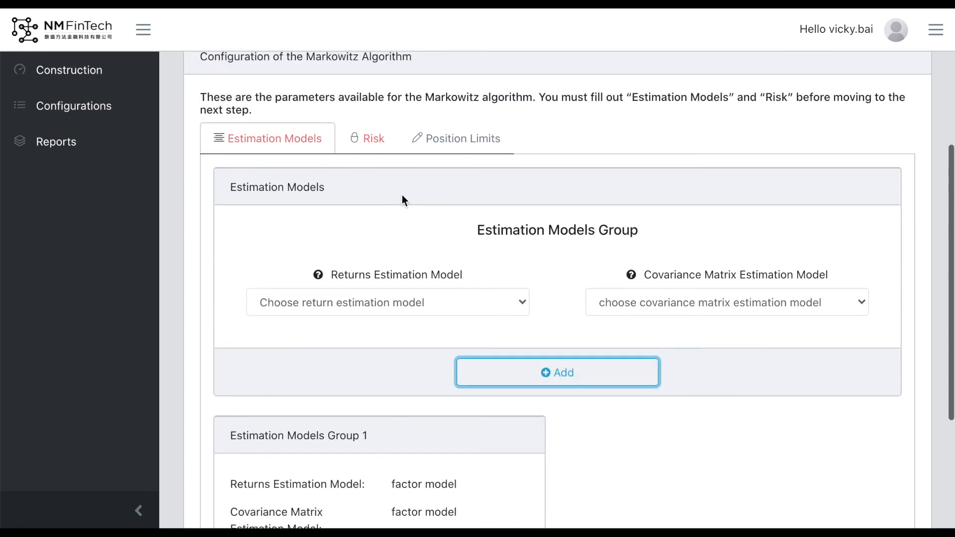
click(368, 139)
click(521, 378)
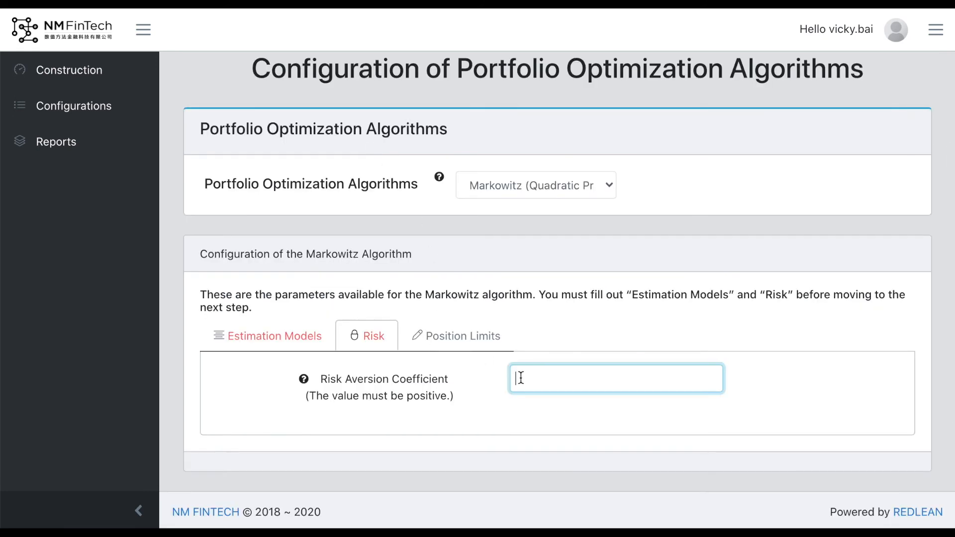
text(2)
click(344, 444)
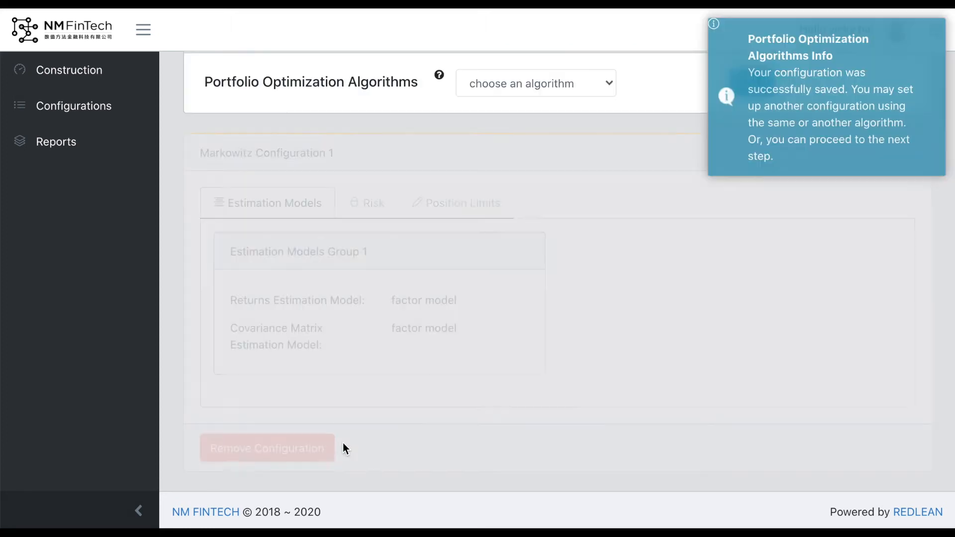
Continue with no diversification model and run the simulation for the P1MW1M_FMFM_Markowitz configuration
scroll(726, 231, up, 3)
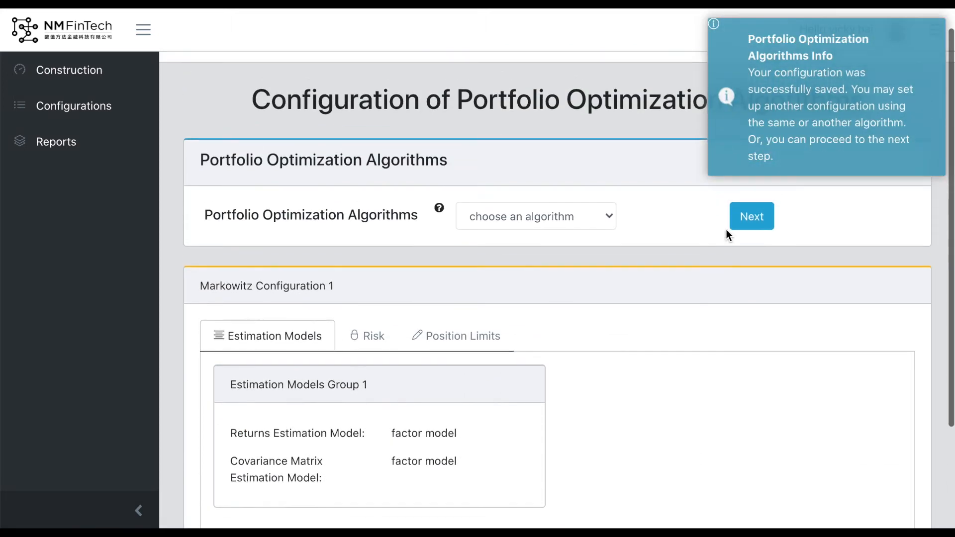
click(751, 219)
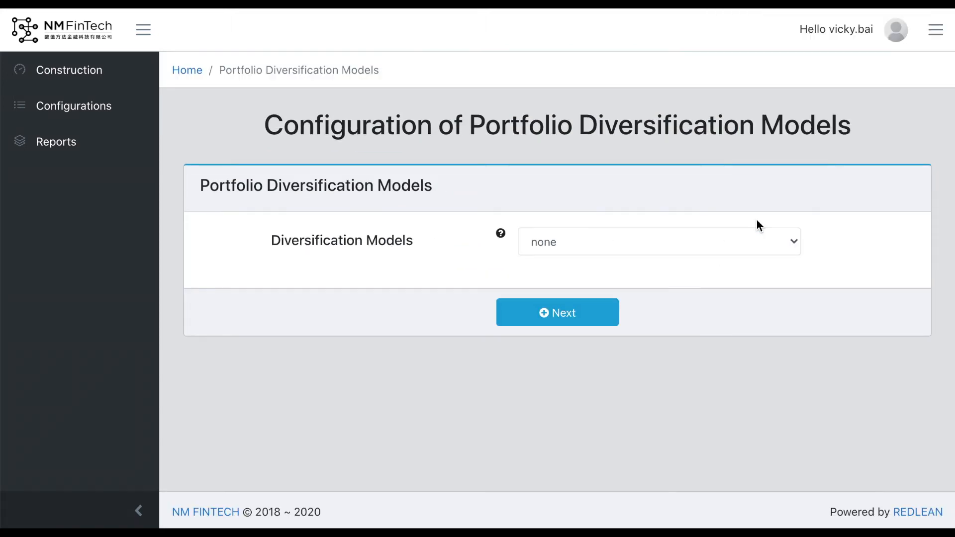
click(586, 312)
click(605, 309)
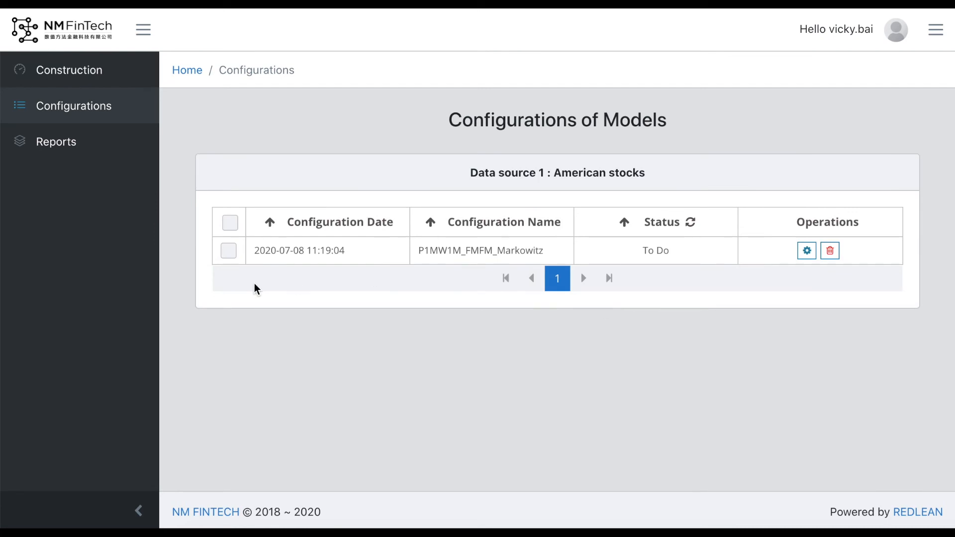
click(228, 251)
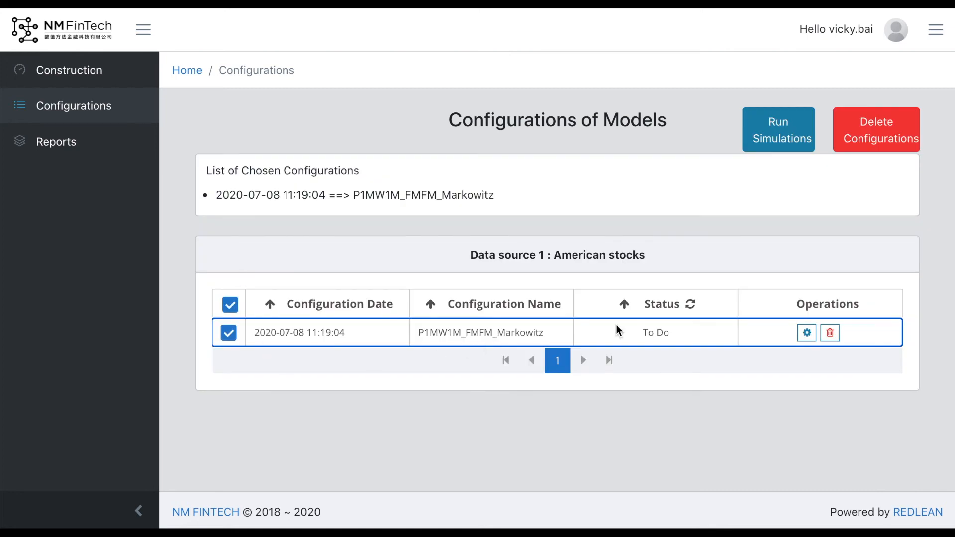
click(791, 128)
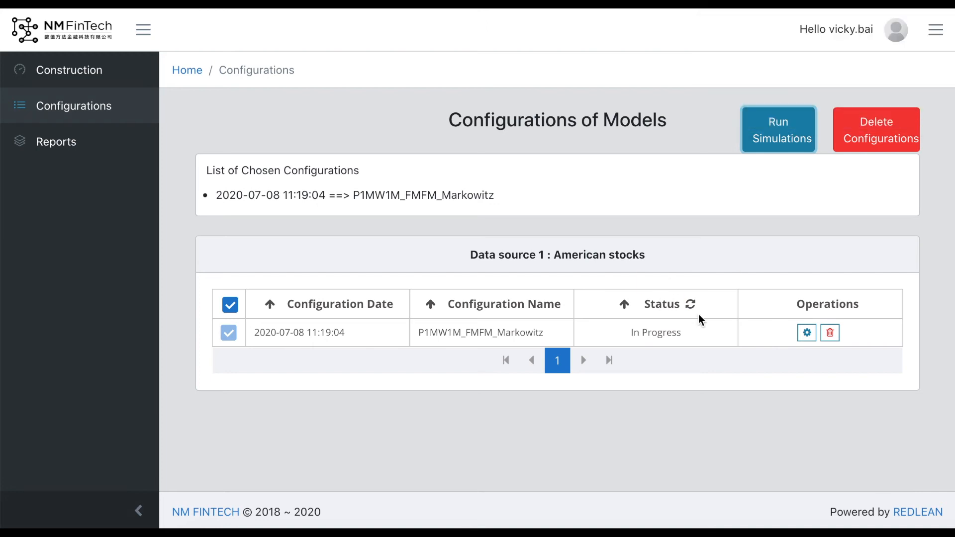
Refresh the status of the P1MW1M_FMFM_Markowitz simulation and open the list of simulation reports
click(691, 304)
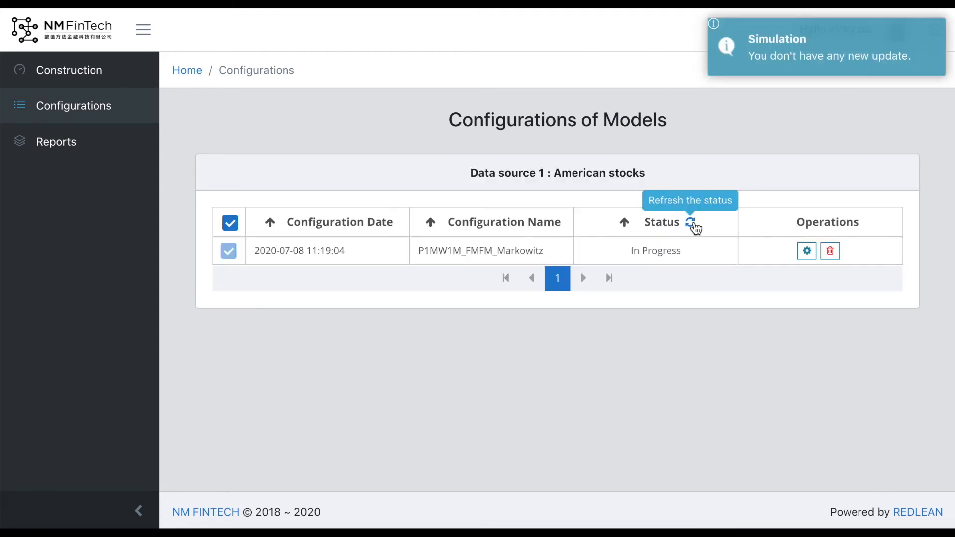
click(693, 224)
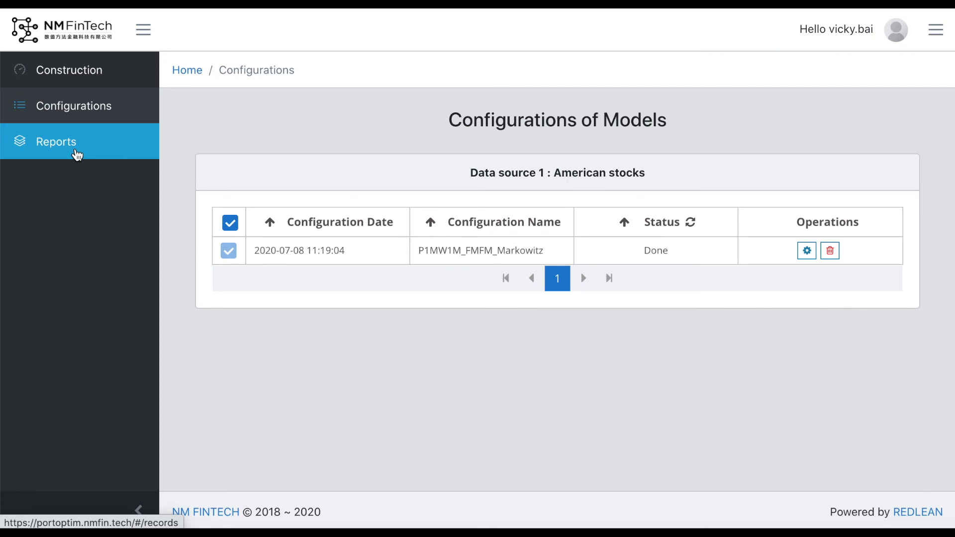
click(77, 155)
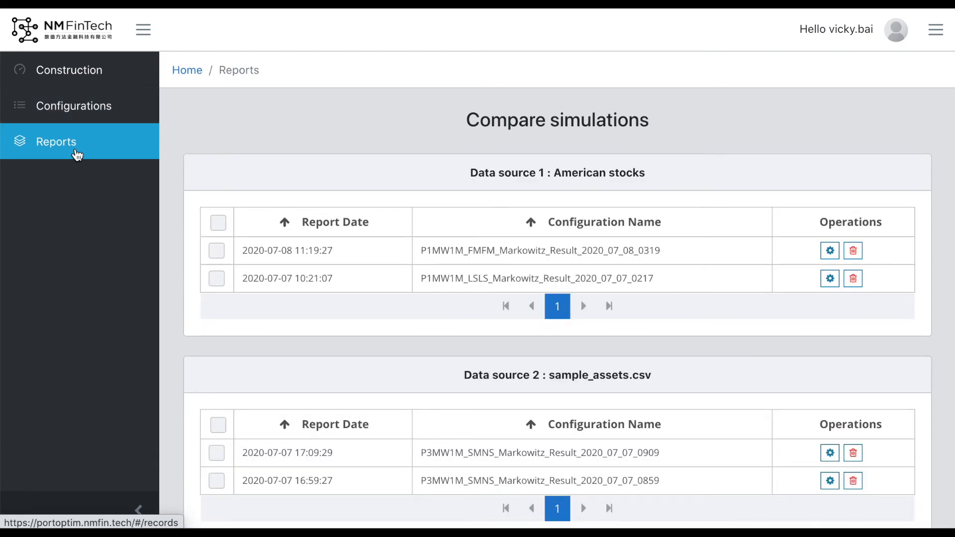
scroll(354, 349, down, 2)
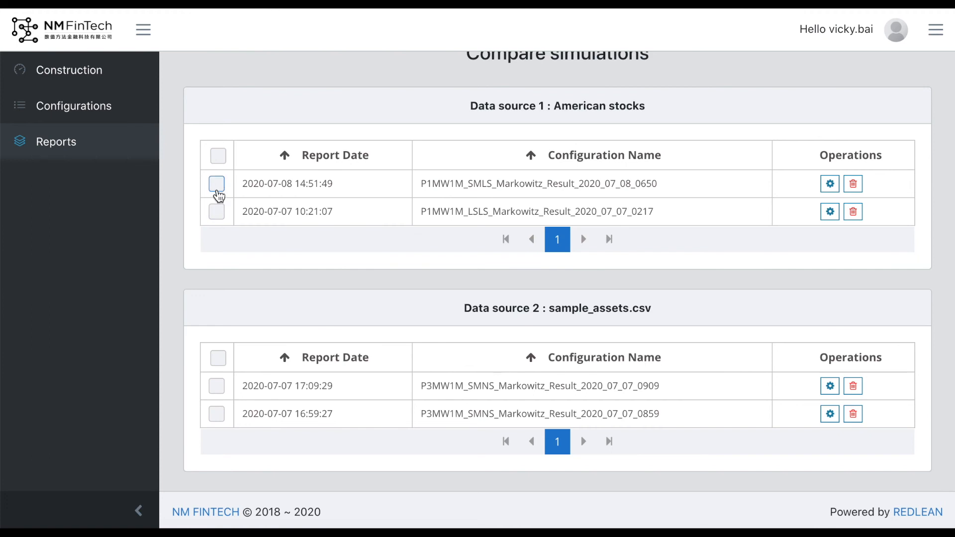
Compare the American stocks reports P1MW1M_SMLS_Markowitz and P1MW1M_LSLS_Markowitz, reviewing their profit over time and performance measures
click(217, 184)
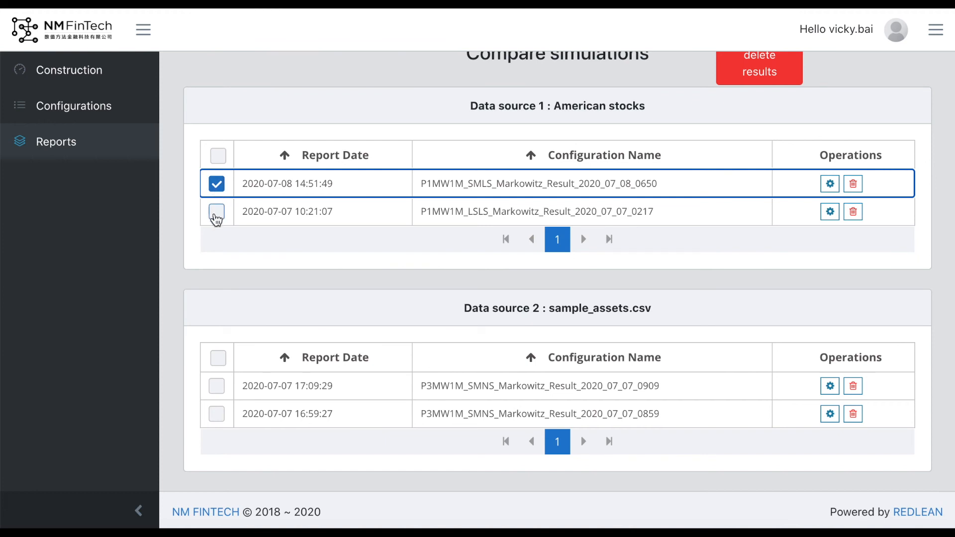
click(217, 213)
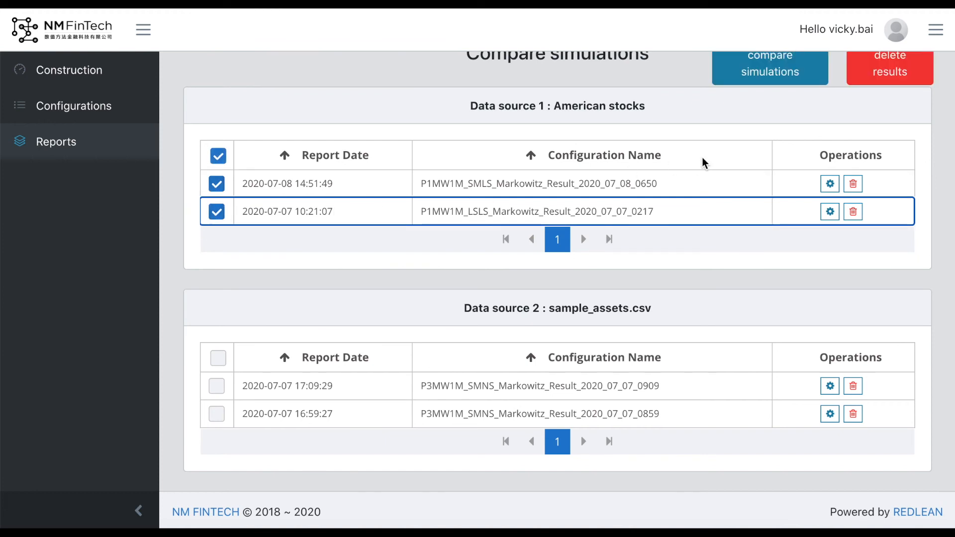
scroll(774, 132, up, 2)
click(805, 110)
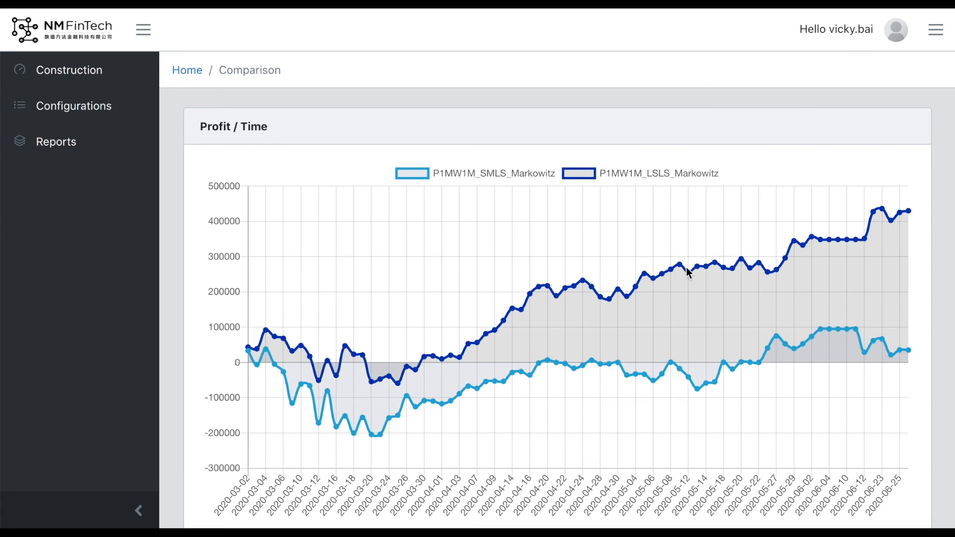
scroll(689, 273, down, 1)
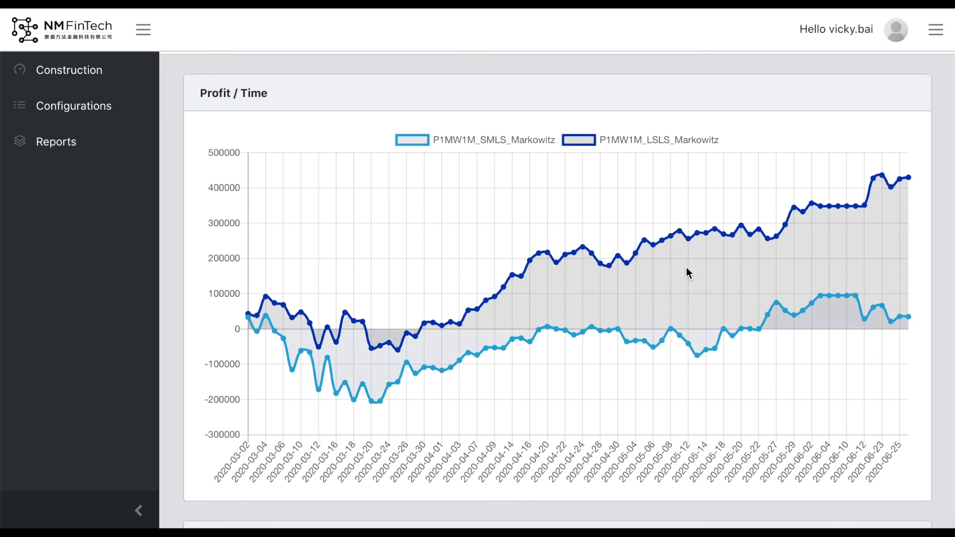
scroll(689, 273, down, 1)
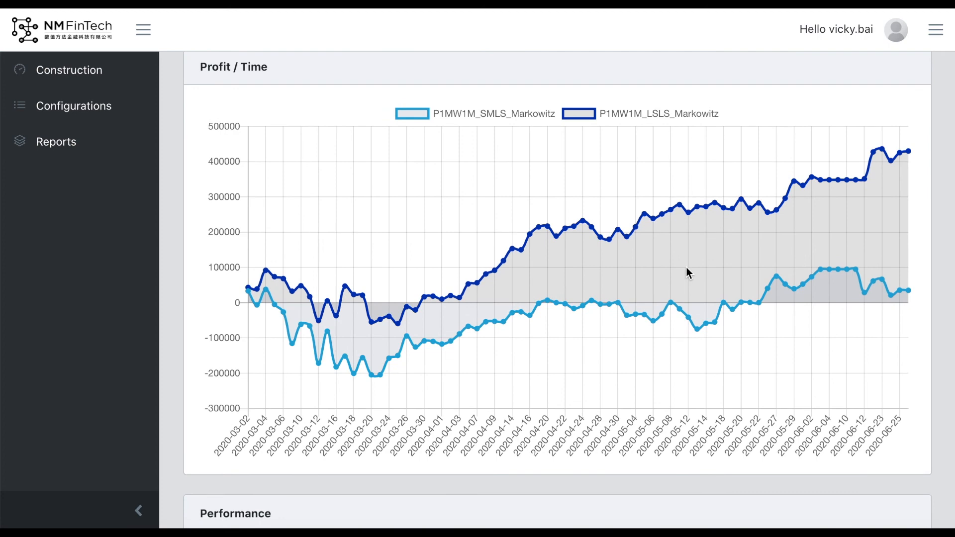
scroll(689, 272, down, 6)
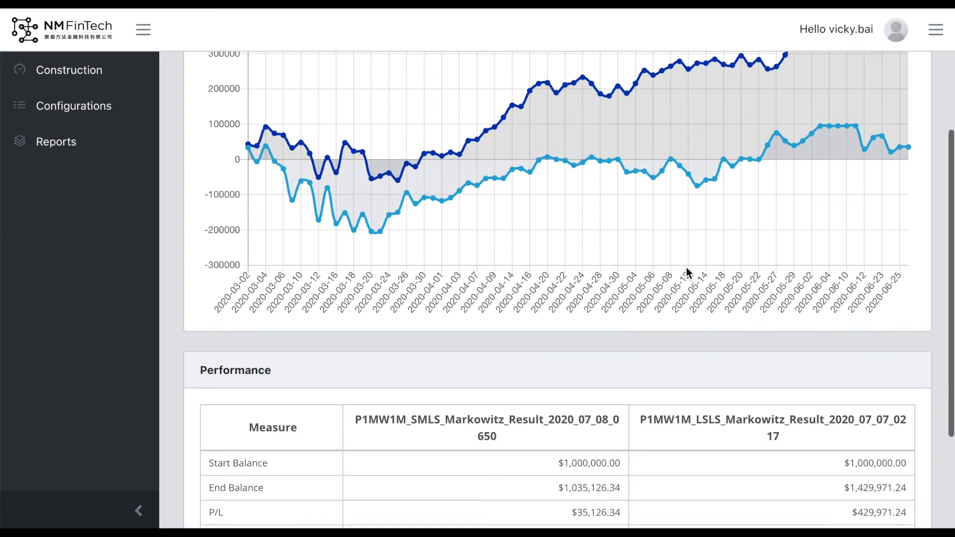
scroll(556, 288, up, 7)
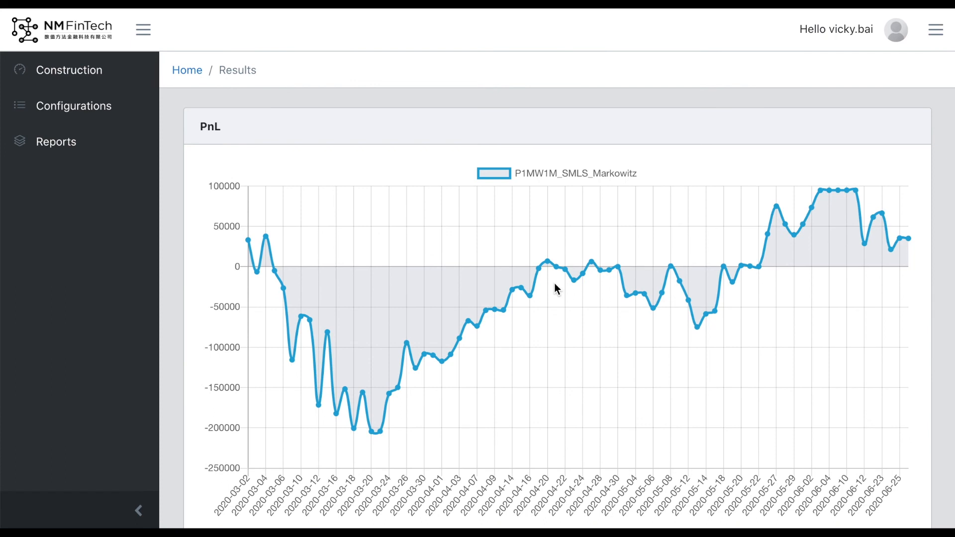
Examine the P1MW1M_SMLS_Markowitz report's PnL charts with and without commission and its table of performance measures
scroll(555, 288, down, 8)
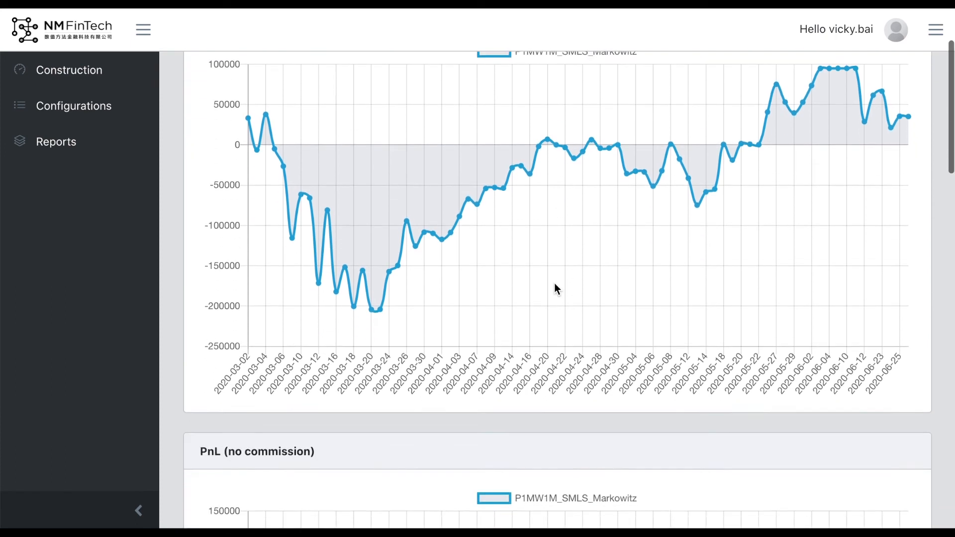
scroll(556, 289, down, 3)
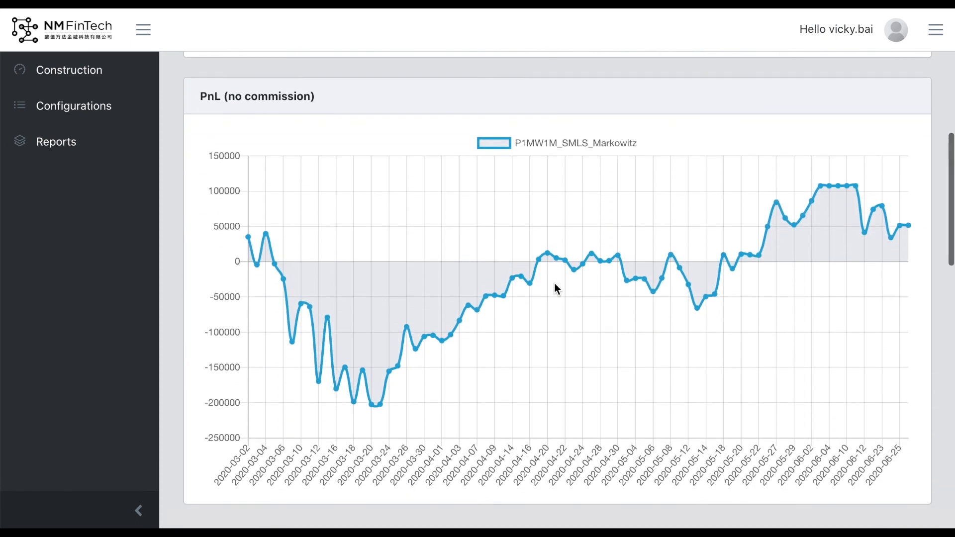
scroll(555, 288, down, 8)
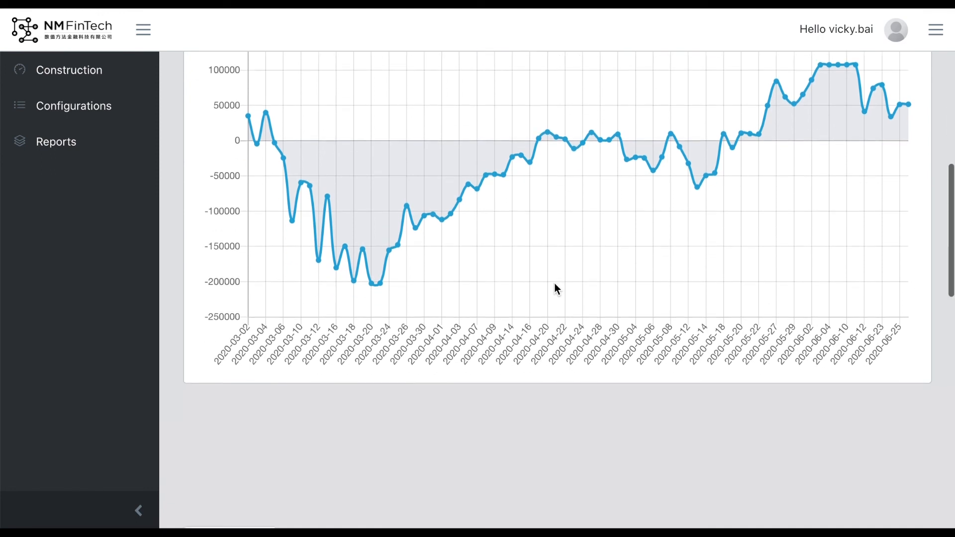
scroll(554, 283, down, 2)
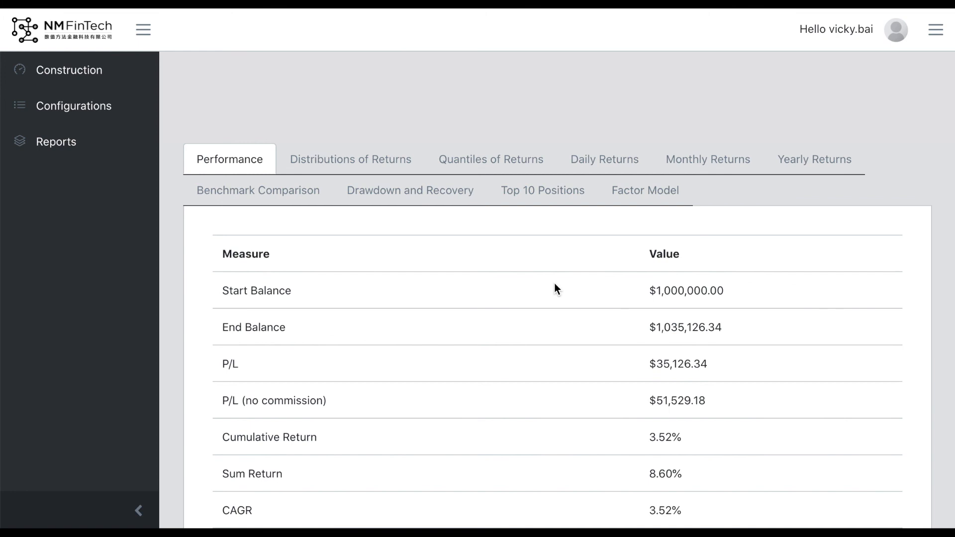
scroll(554, 288, down, 2)
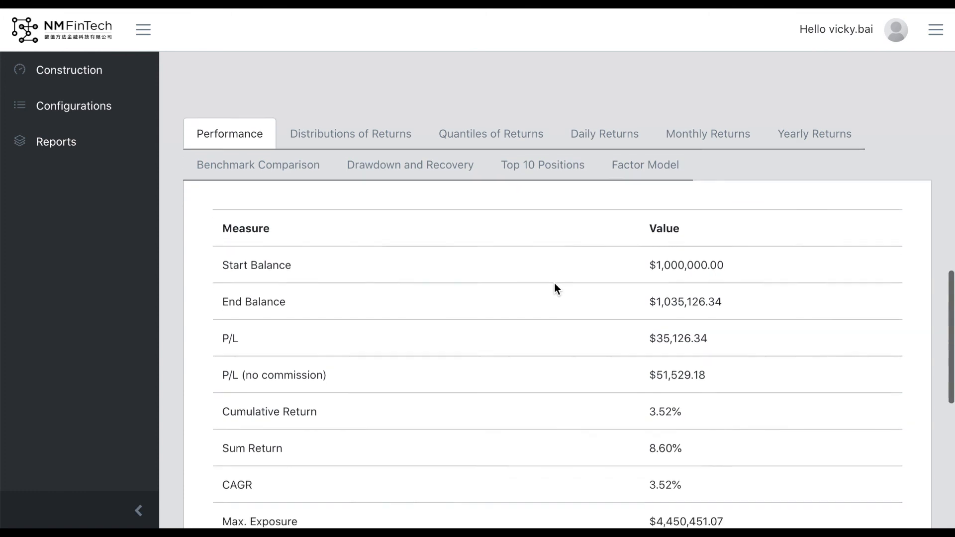
scroll(554, 282, down, 3)
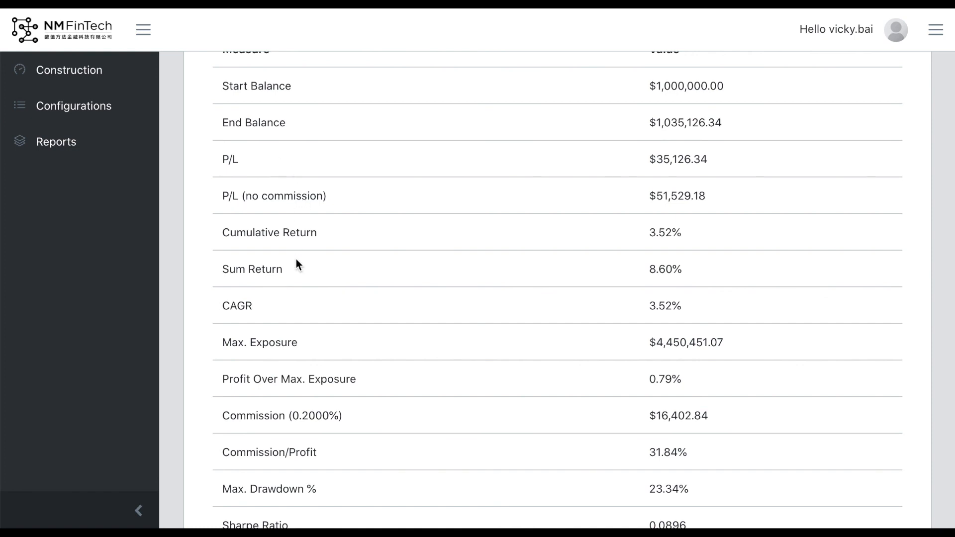
scroll(296, 259, down, 1)
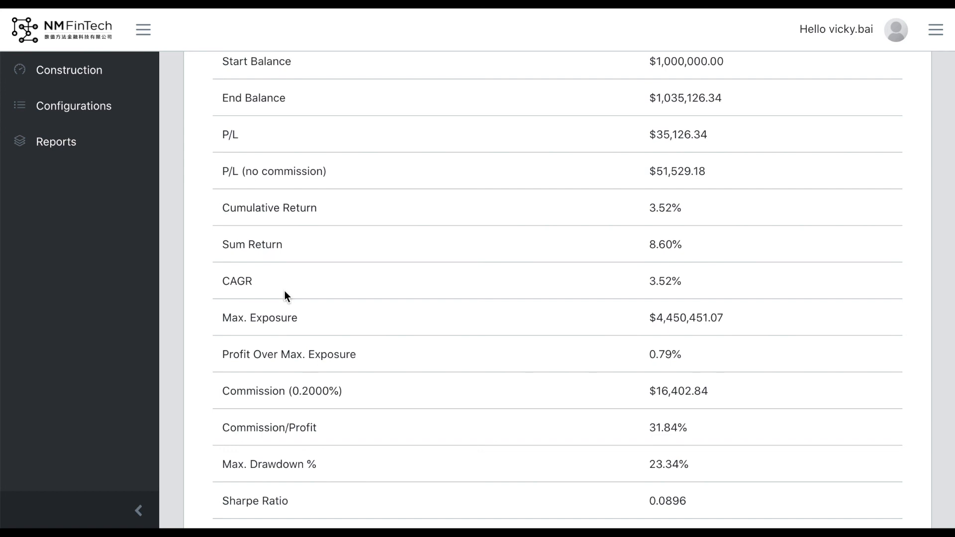
scroll(288, 352, down, 3)
scroll(293, 378, up, 10)
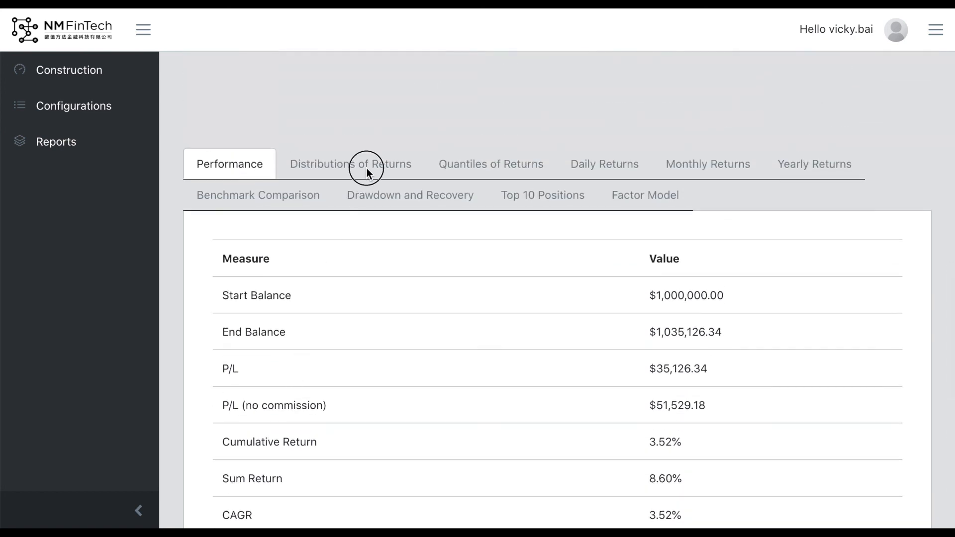
View the report's distributions of daily and monthly returns
click(380, 171)
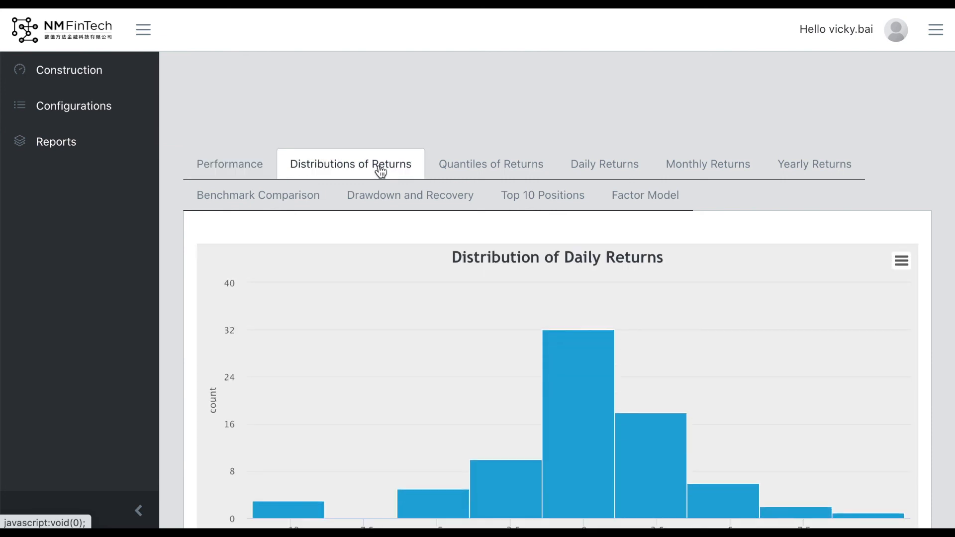
scroll(426, 306, down, 3)
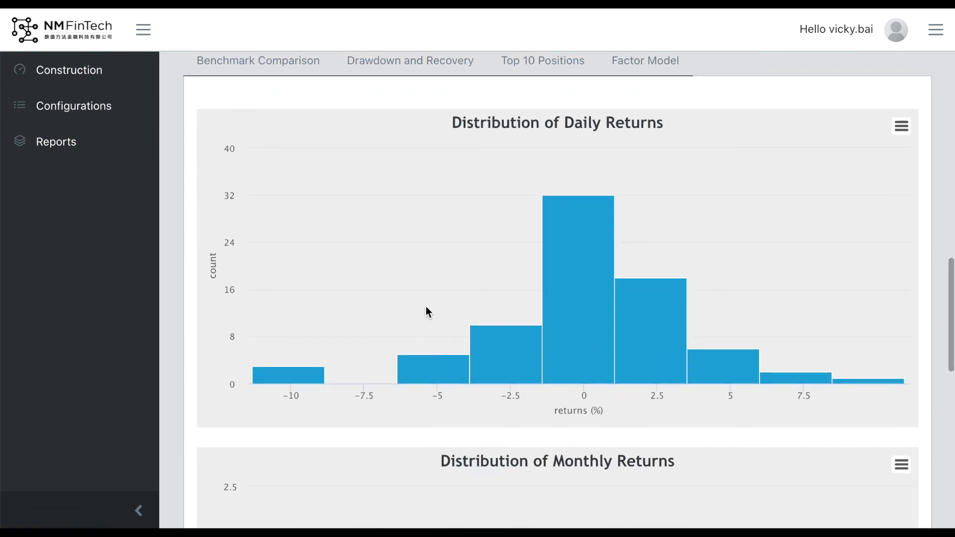
scroll(426, 308, down, 13)
scroll(426, 307, up, 14)
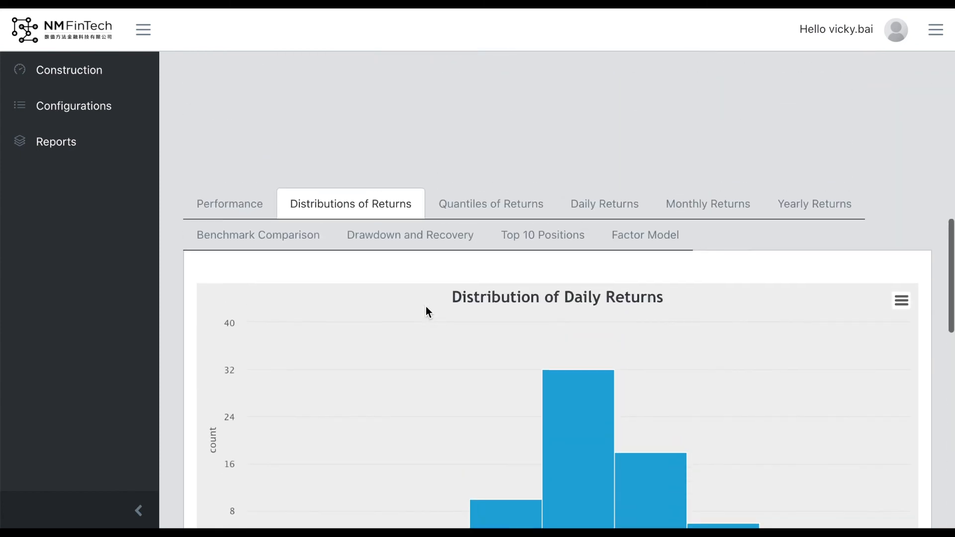
View the quantiles of returns as daily, weekly and monthly box plots
click(505, 204)
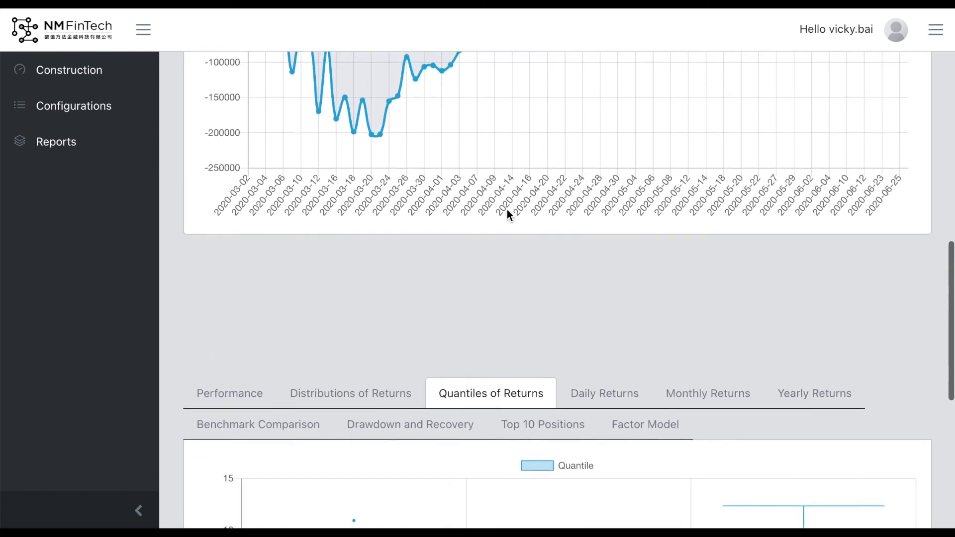
scroll(506, 210, down, 7)
scroll(506, 209, down, 2)
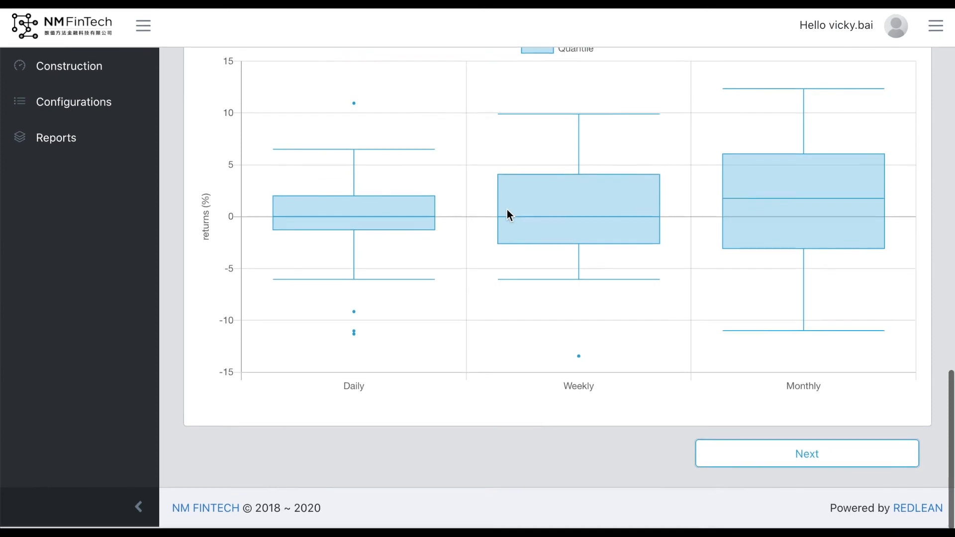
scroll(507, 212, up, 4)
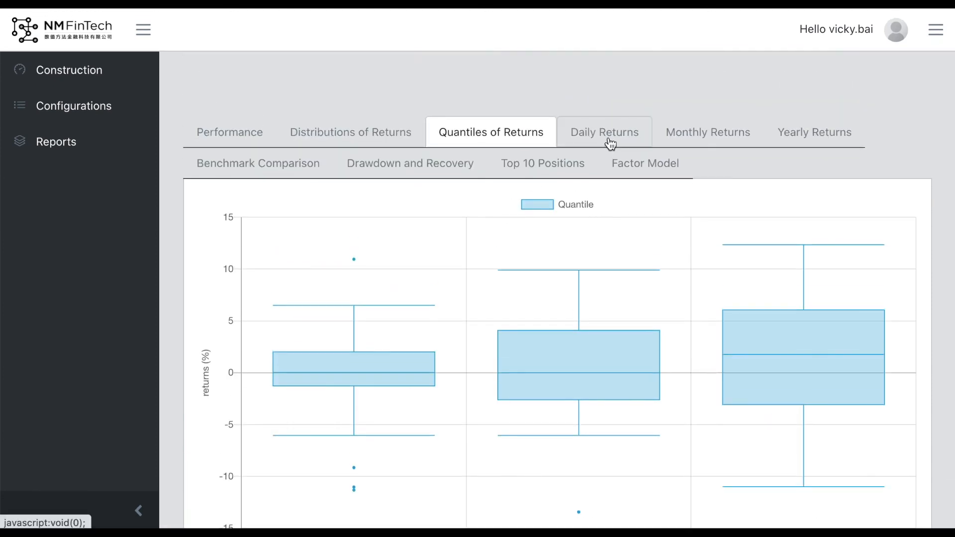
Go through the report's daily, monthly and yearly returns
click(611, 146)
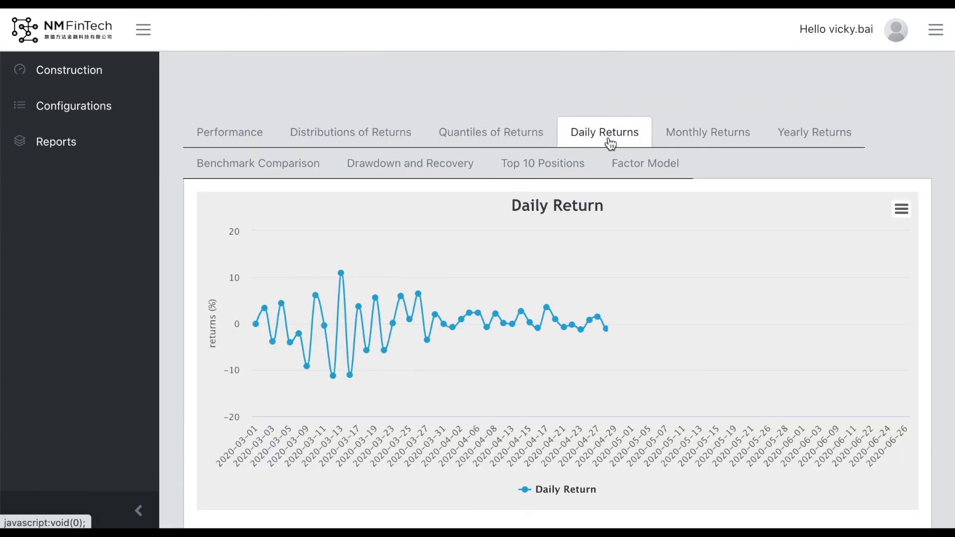
click(695, 139)
click(795, 144)
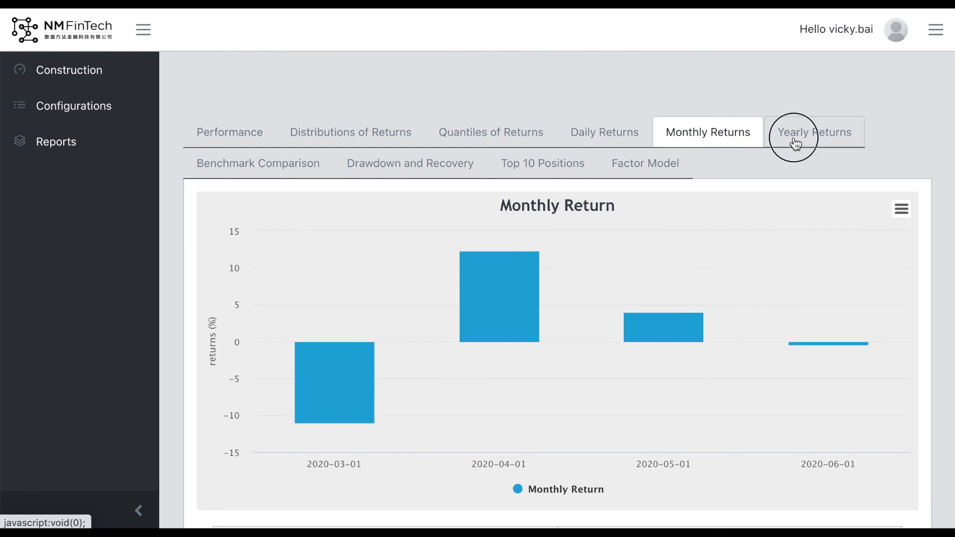
View the benchmark comparison, and review the drawdown and recovery table with its drawdown periods chart
click(282, 175)
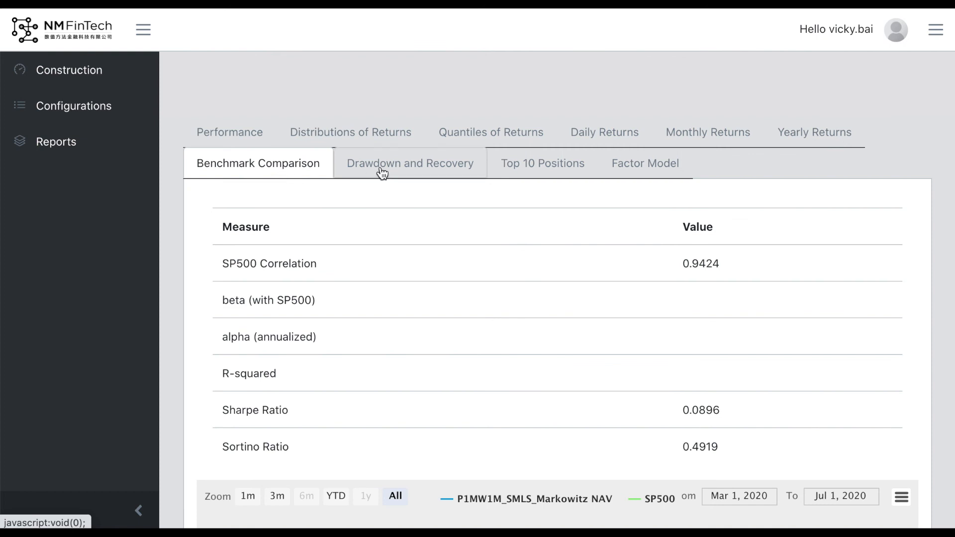
click(428, 179)
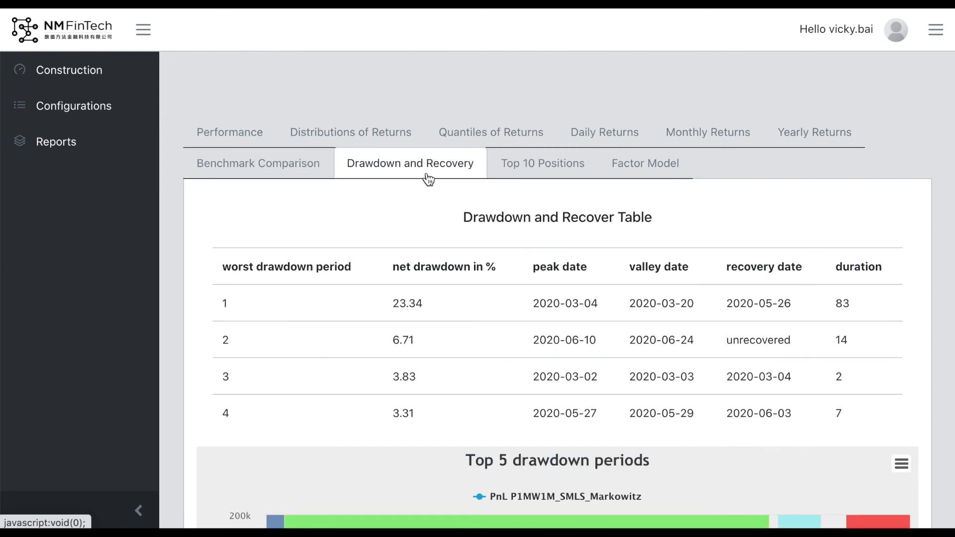
scroll(497, 294, down, 7)
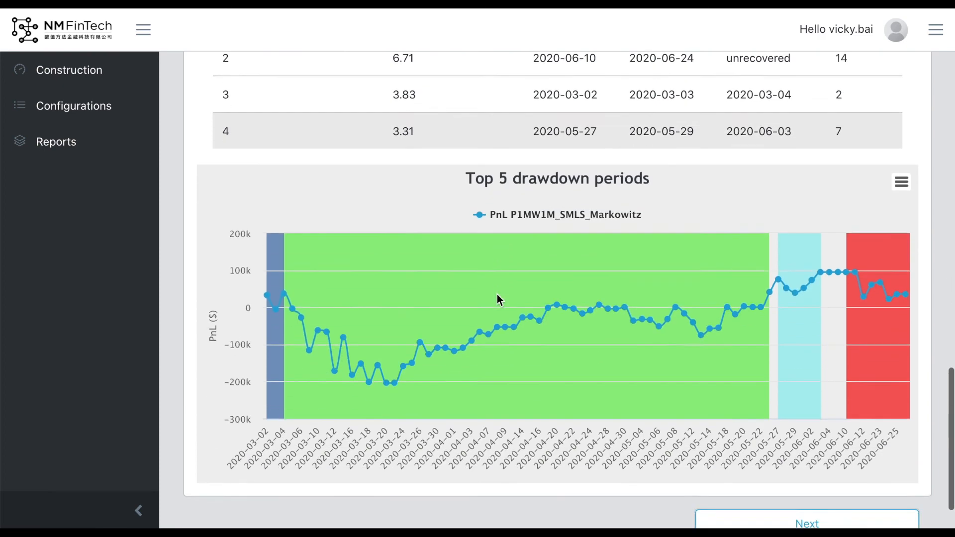
scroll(497, 294, up, 9)
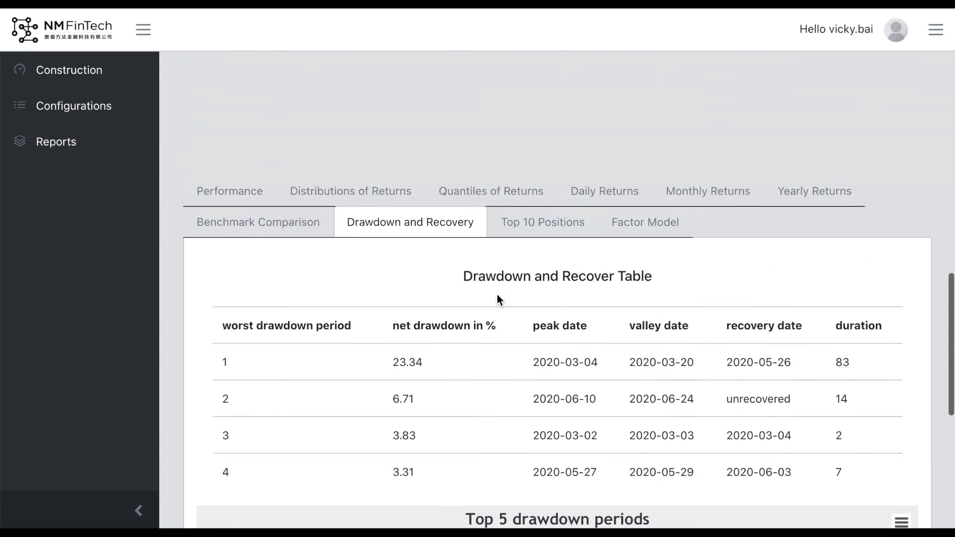
Review the report's top 10 long and short positions of all time
click(551, 246)
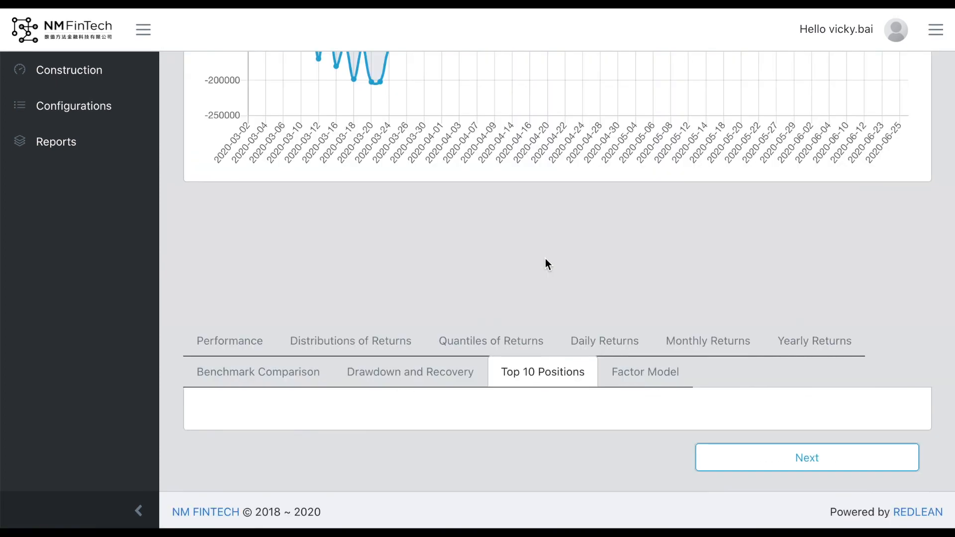
scroll(535, 394, down, 7)
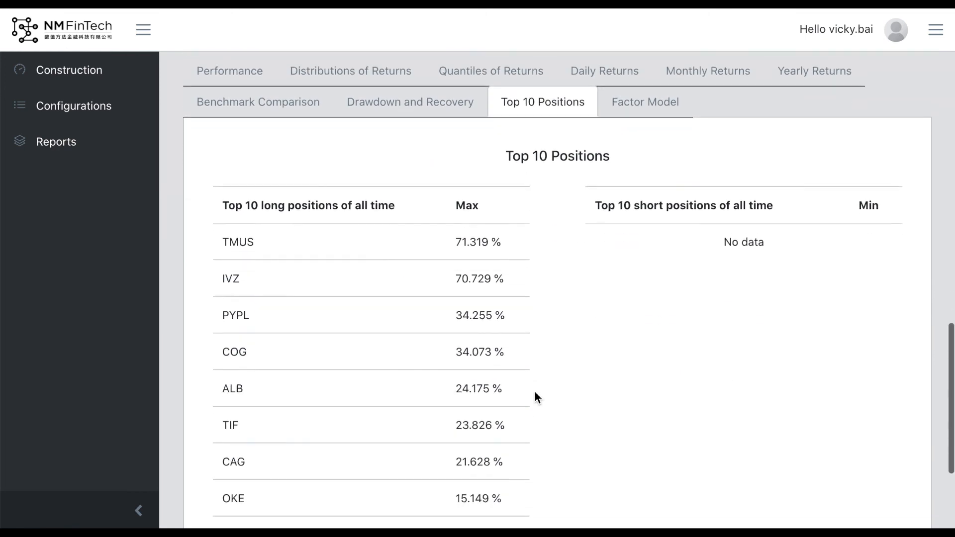
scroll(536, 393, down, 2)
scroll(535, 393, up, 3)
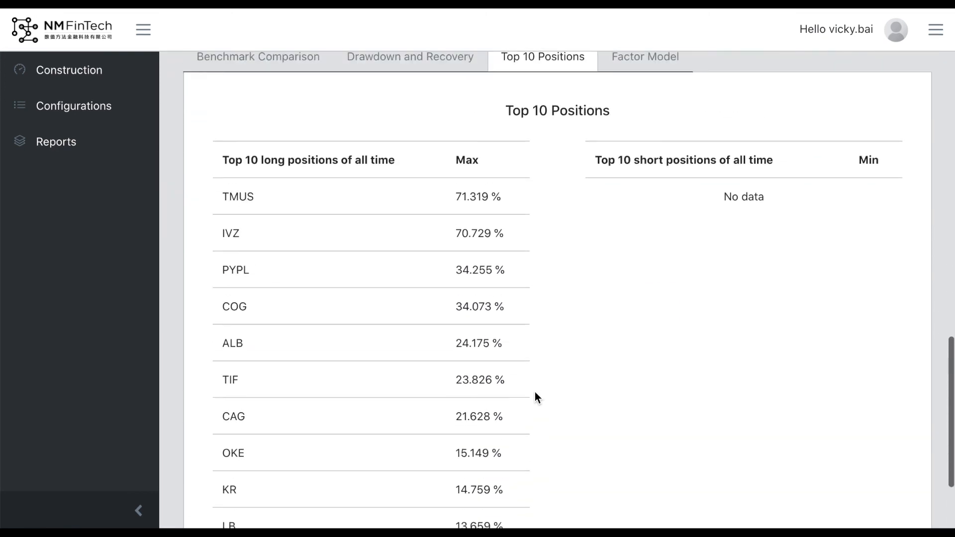
scroll(535, 393, down, 2)
scroll(535, 392, down, 1)
Continue to the report's second page and expand the weights over time, reviewing the weight charts and executions down to the downloads
click(786, 466)
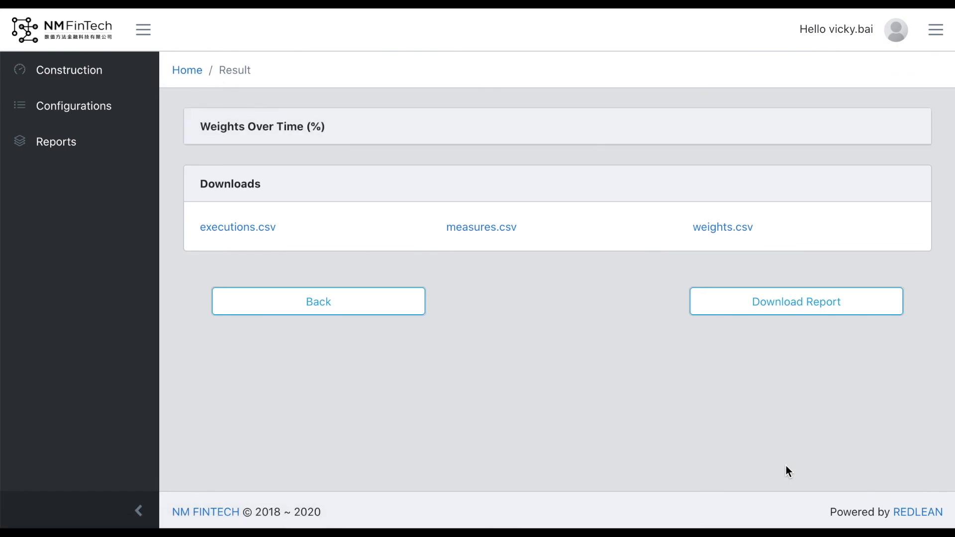
click(251, 128)
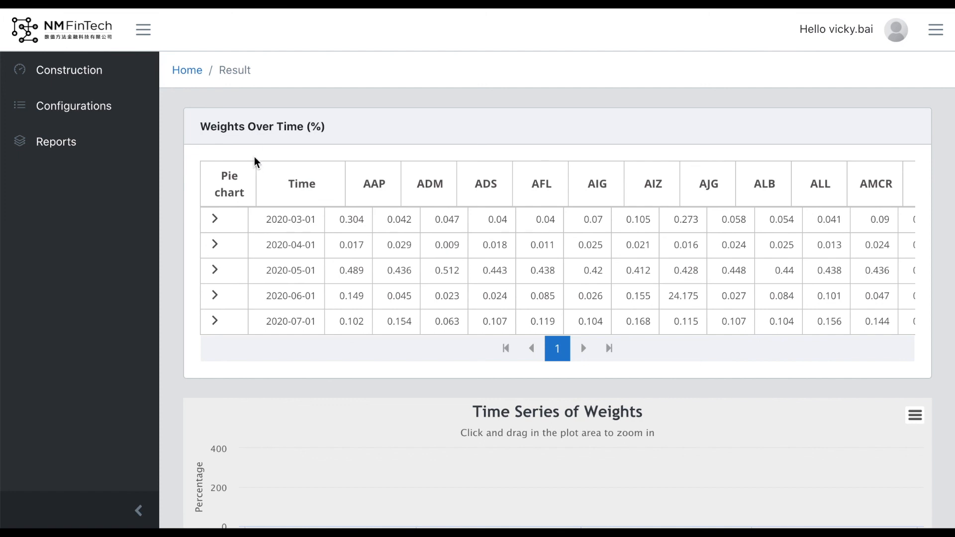
scroll(255, 157, down, 3)
scroll(255, 157, down, 9)
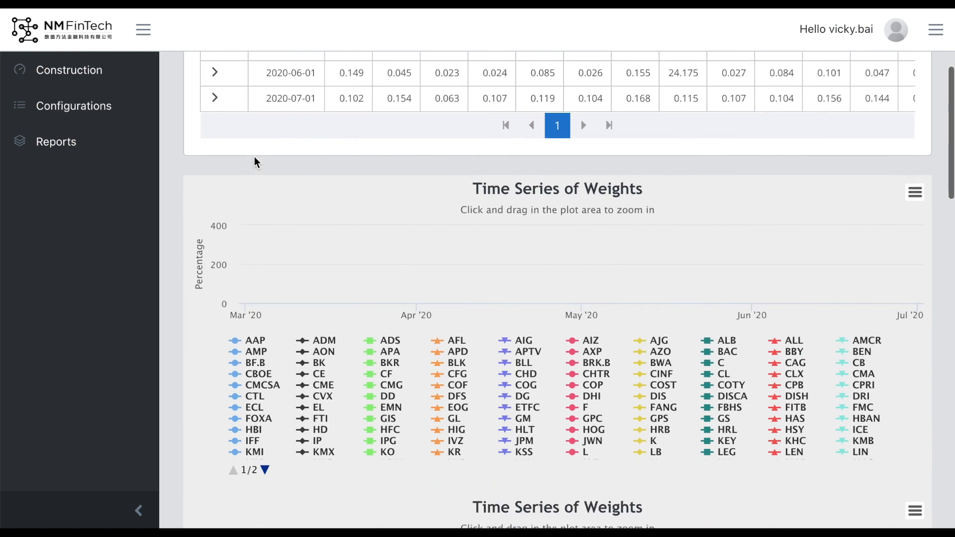
scroll(256, 162, down, 7)
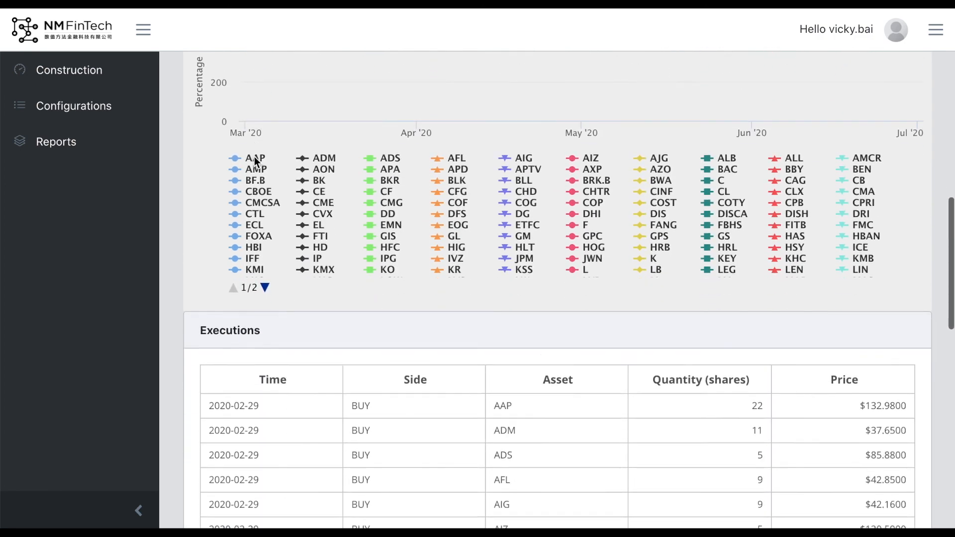
scroll(255, 156, down, 10)
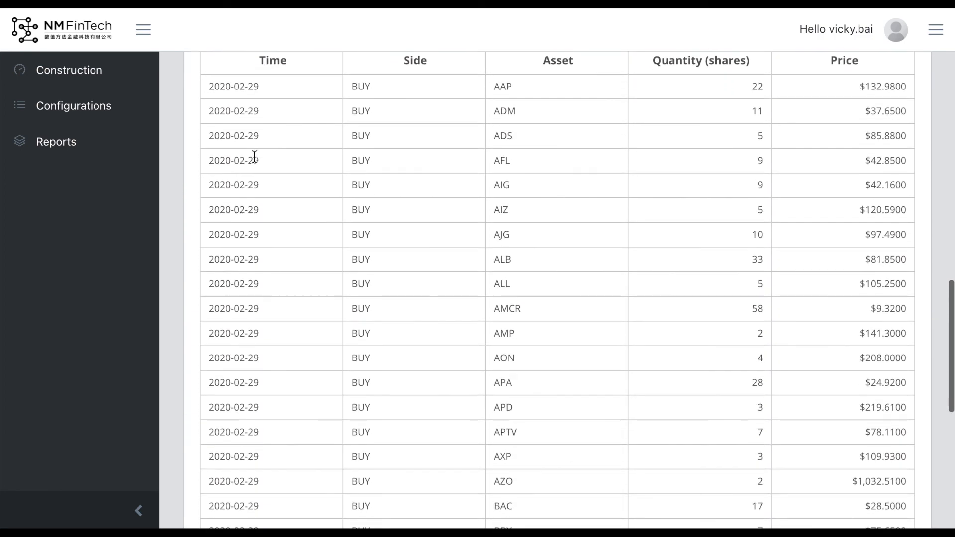
scroll(255, 156, down, 1)
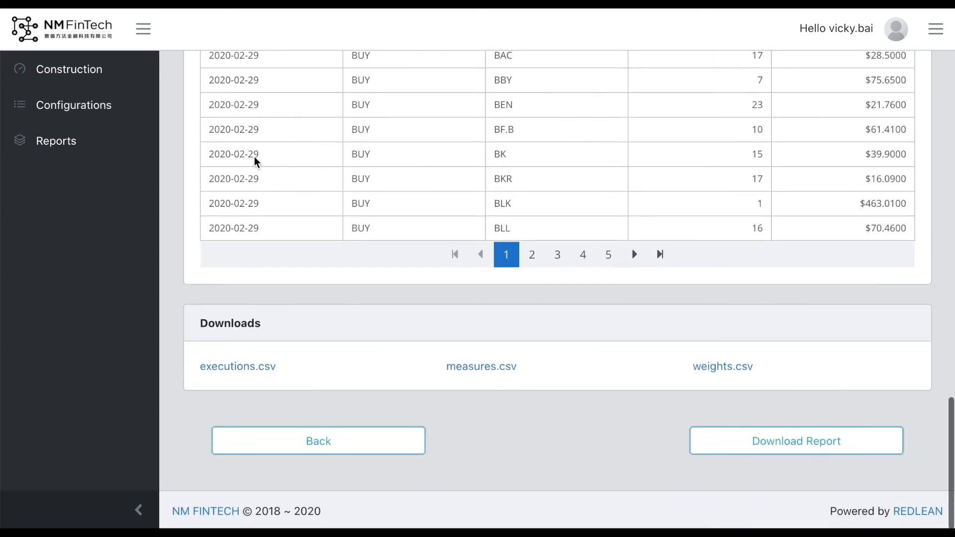